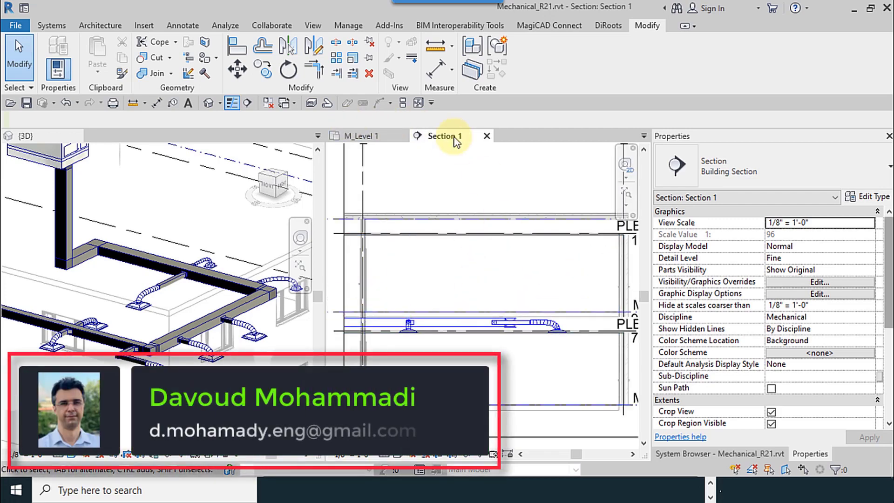
Close the Section 1 view and make M_Level 1 the active, zoomed-to-fit floor plan
{"action": "left_click", "coordinate": [487, 136]}
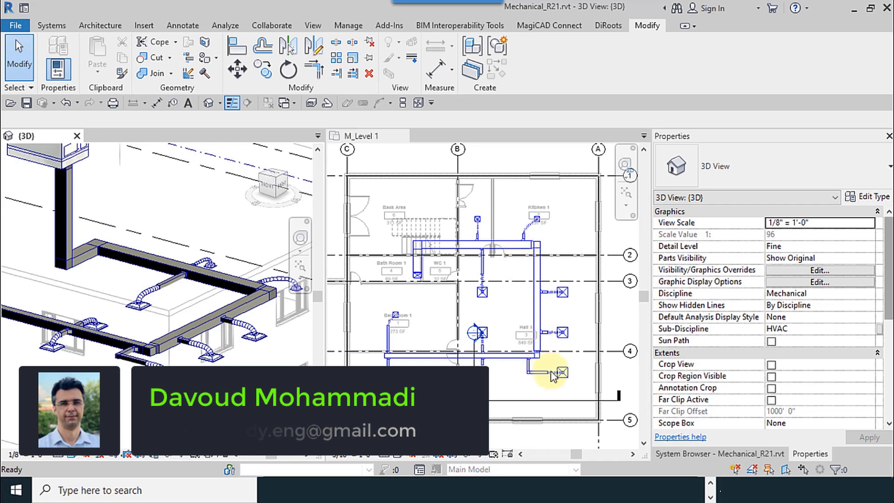
{"action": "left_click", "coordinate": [515, 164]}
{"action": "scroll", "coordinate": [500, 273], "scroll_direction": "down", "scroll_amount": 3}
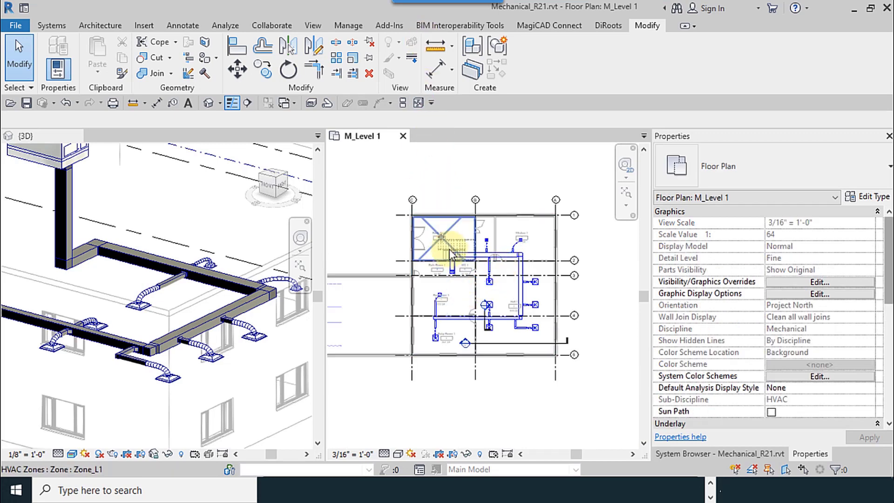
{"action": "scroll", "coordinate": [451, 254], "scroll_direction": "up", "scroll_amount": 3}
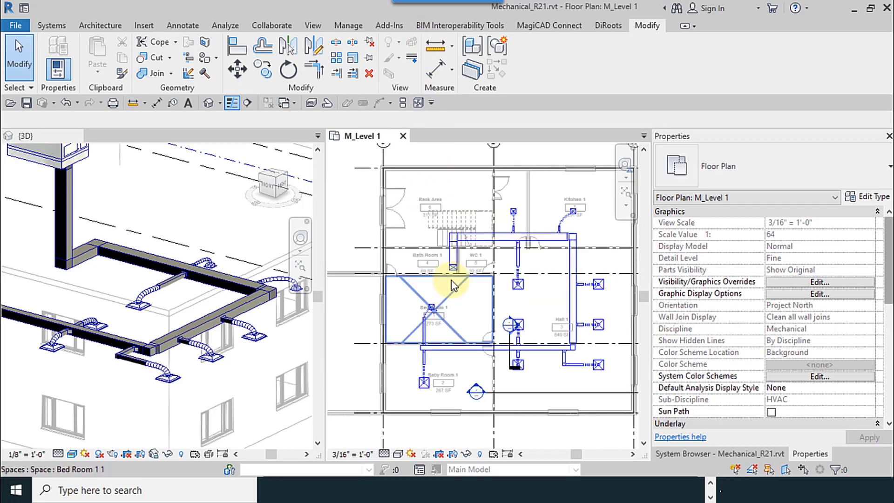
{"action": "scroll", "coordinate": [407, 261], "scroll_direction": "down", "scroll_amount": 3}
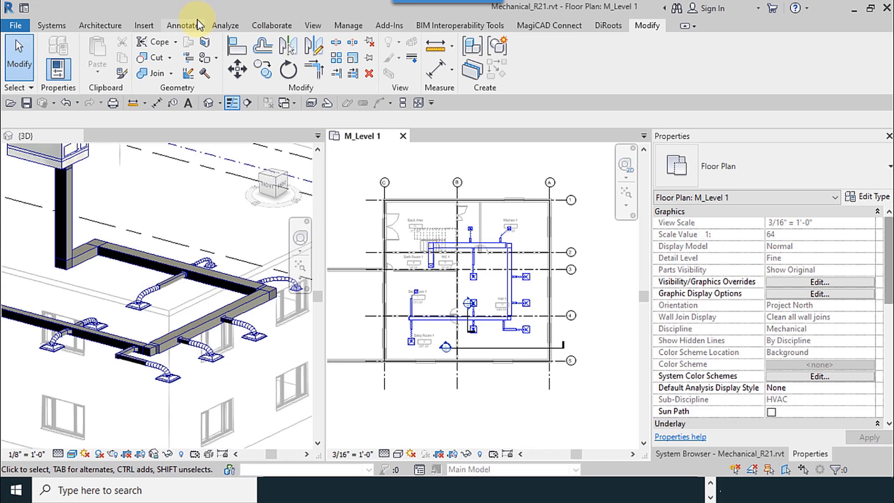
From Analyze, launch the Duct Pressure Loss Report with SA_L1 checked in the System Selector
{"action": "left_click", "coordinate": [229, 26]}
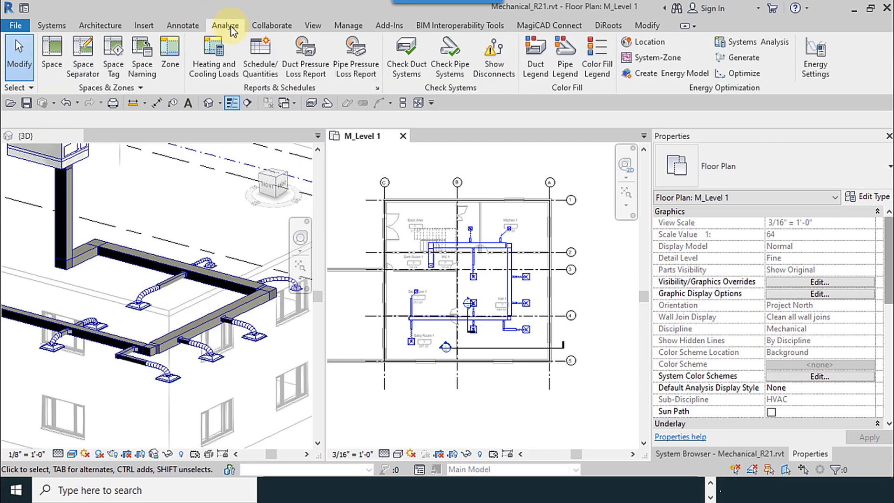
{"action": "left_click", "coordinate": [297, 74]}
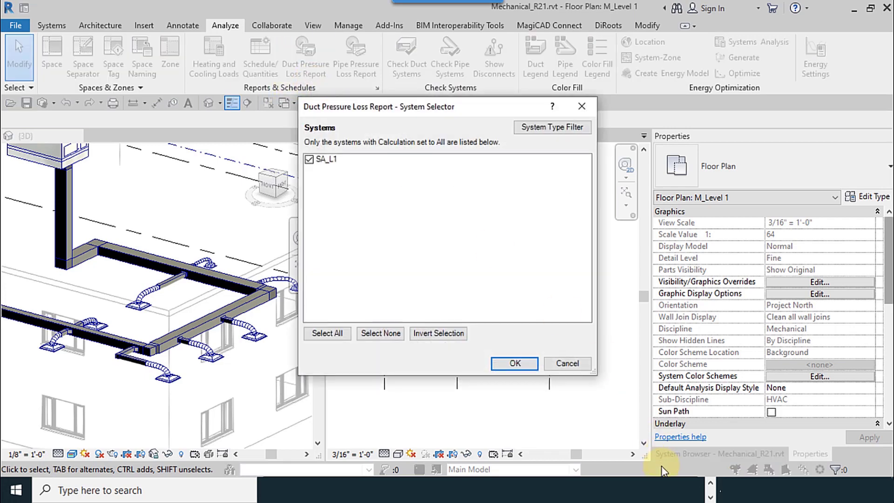
{"action": "left_click", "coordinate": [711, 488]}
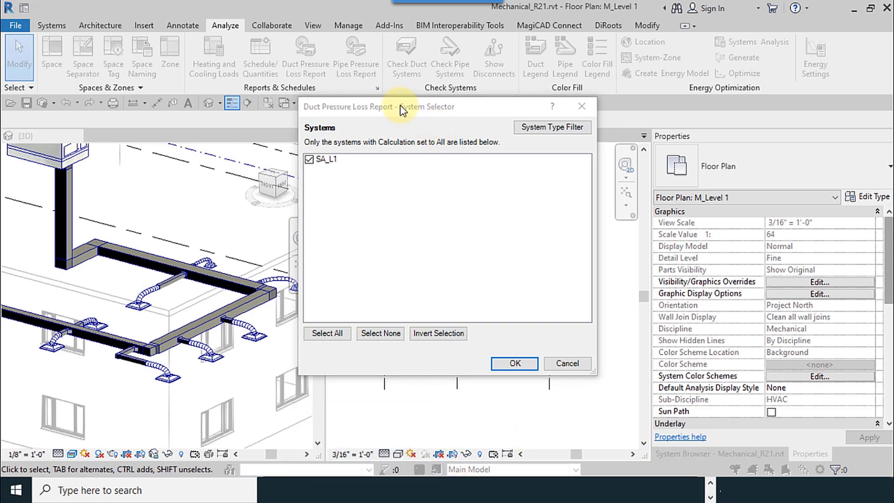
{"action": "left_click_drag", "start_coordinate": [401, 106], "coordinate": [470, 98]}
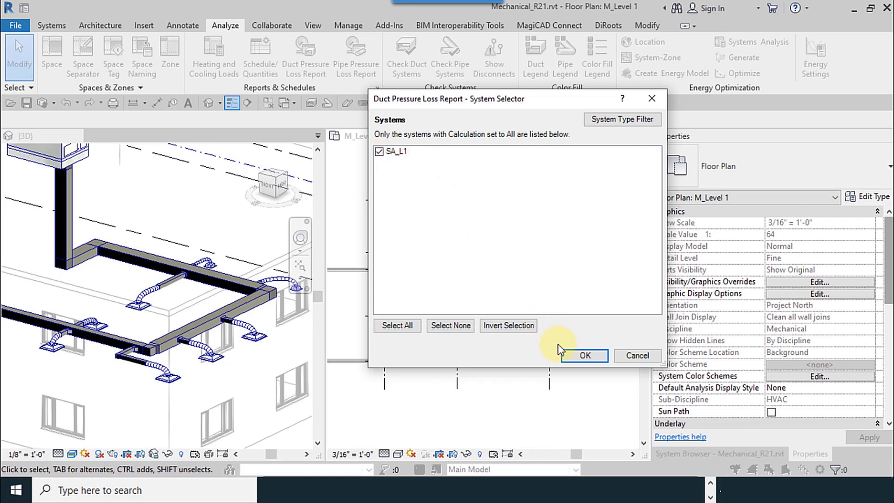
Confirm SA_L1, then remove Loss Coefficient and Friction from the report fields
{"action": "left_click", "coordinate": [584, 356]}
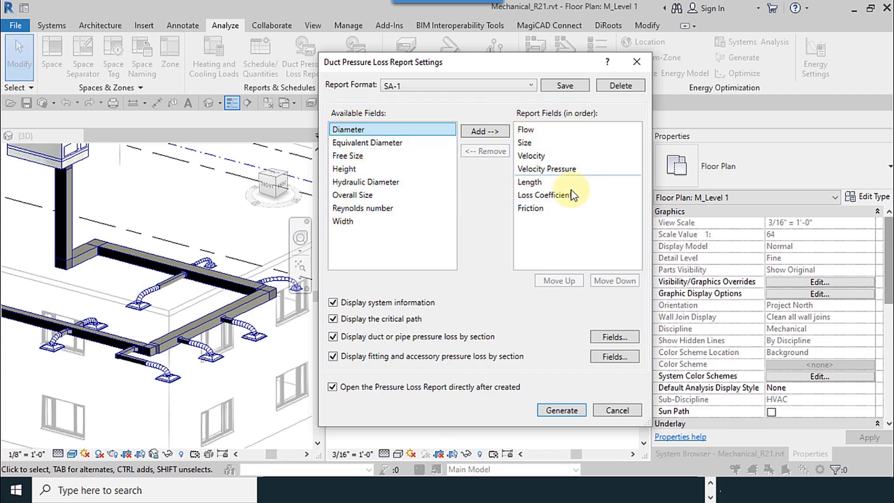
{"action": "left_click", "coordinate": [556, 195]}
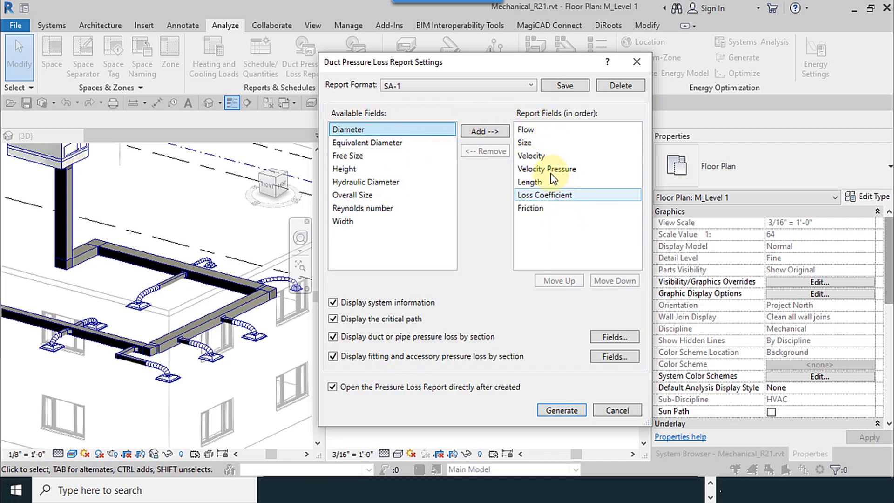
{"action": "left_click", "coordinate": [550, 169]}
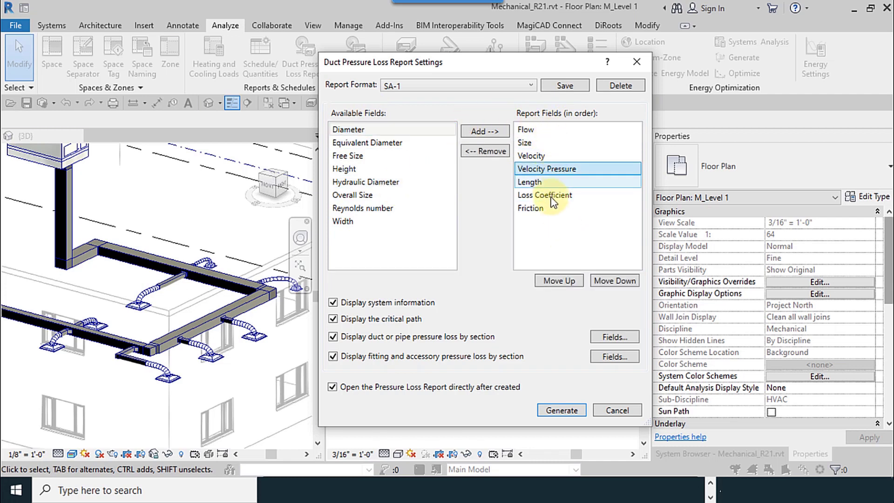
{"action": "left_click", "coordinate": [519, 195]}
{"action": "left_click", "coordinate": [484, 151]}
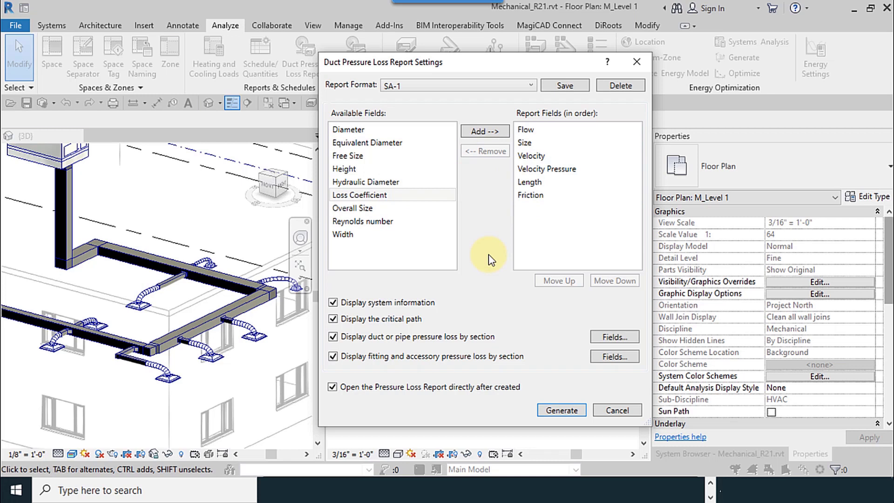
{"action": "left_click", "coordinate": [531, 195]}
{"action": "left_click", "coordinate": [485, 151]}
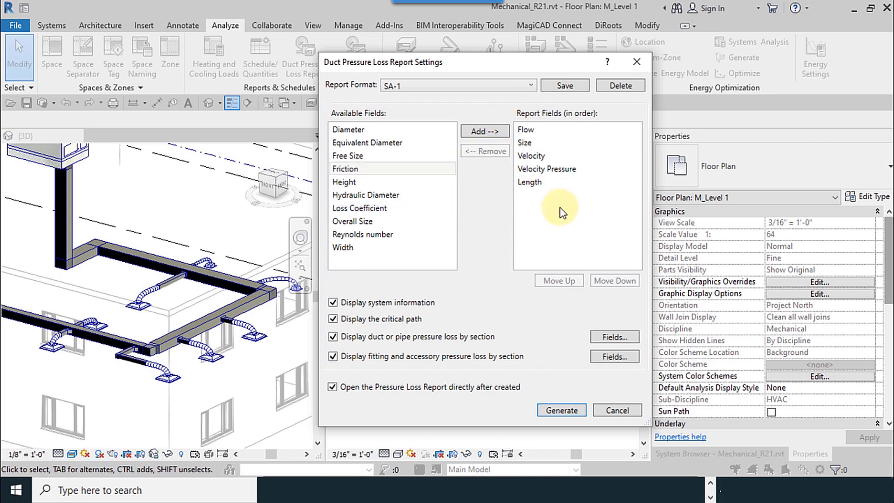
{"action": "left_click", "coordinate": [547, 170]}
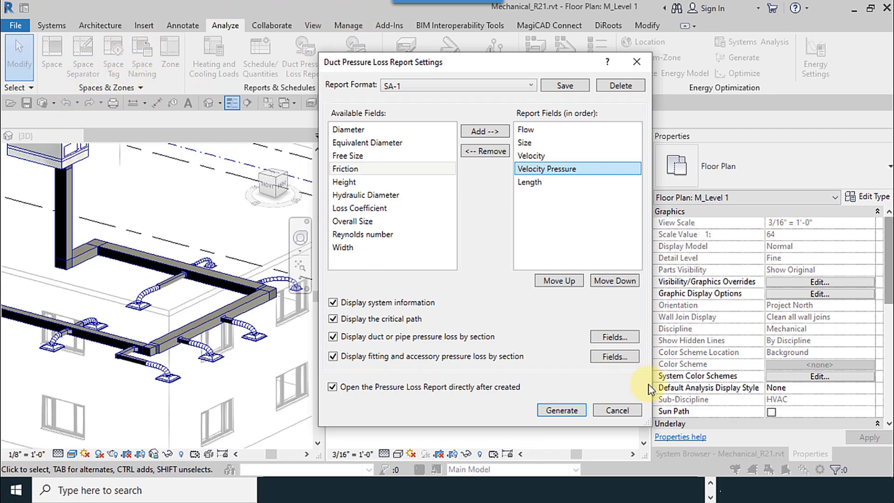
Cancel the report settings and open Project Information from Manage > Settings
{"action": "left_click", "coordinate": [605, 413]}
{"action": "scroll", "coordinate": [258, 75], "scroll_direction": "down", "scroll_amount": 3}
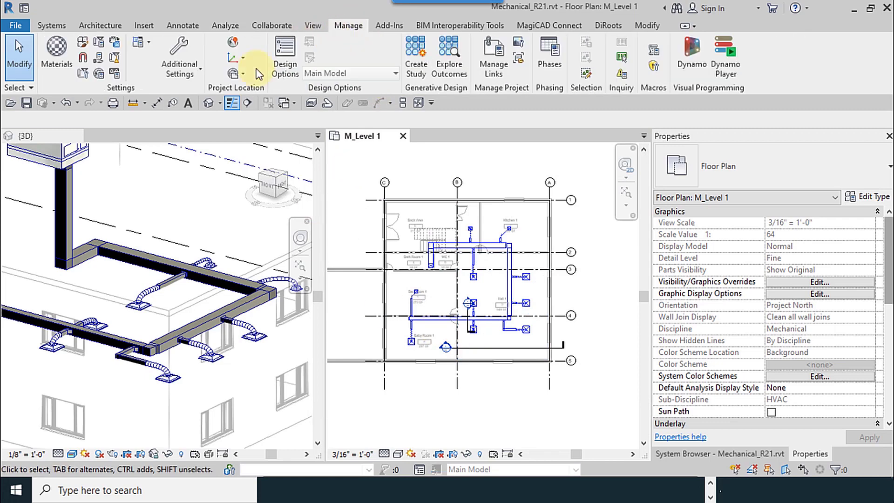
{"action": "left_click_drag", "start_coordinate": [119, 87], "coordinate": [270, 136]}
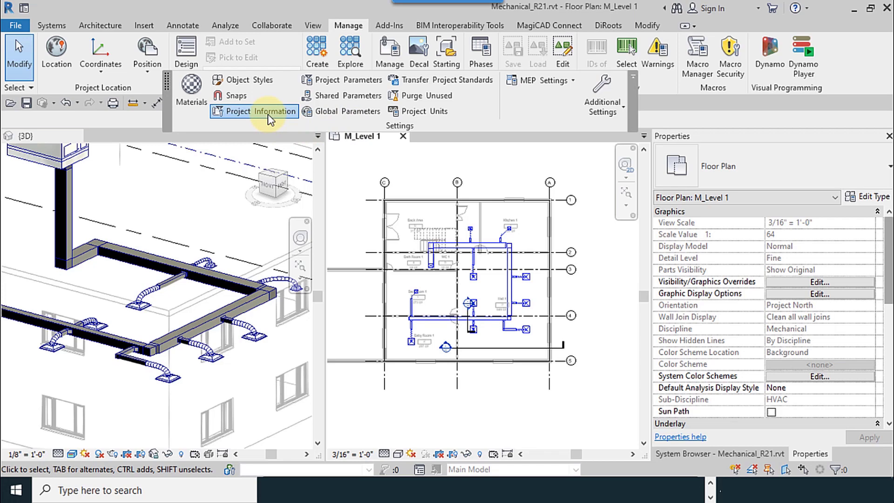
{"action": "left_click", "coordinate": [253, 111]}
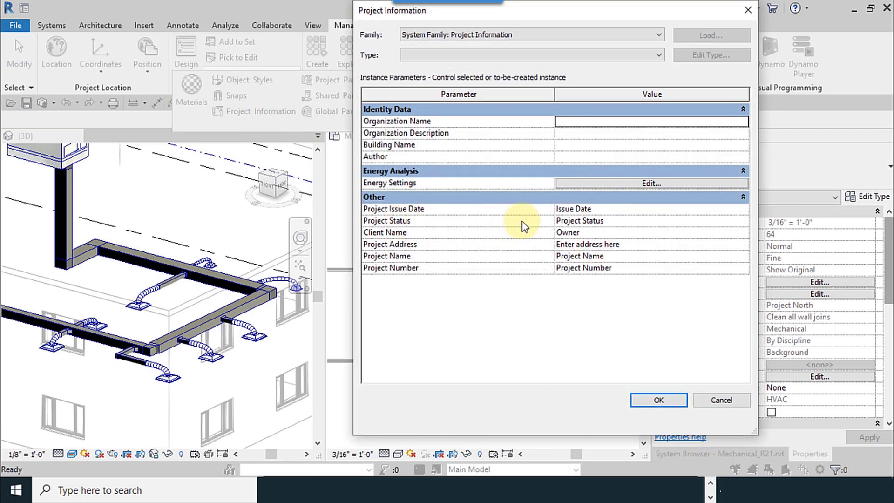
Enter the client name and move on to the Project Address field
{"action": "left_click", "coordinate": [569, 233]}
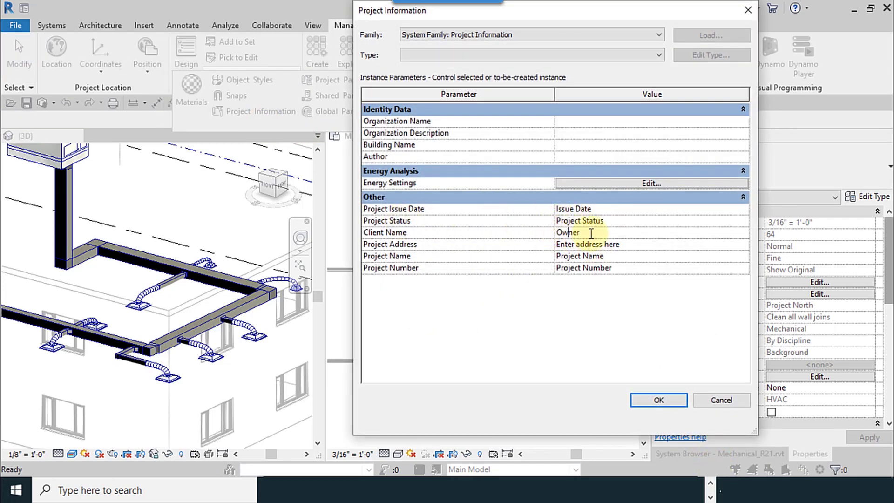
{"action": "type", "text": "GB"}
{"action": "left_click", "coordinate": [553, 245]}
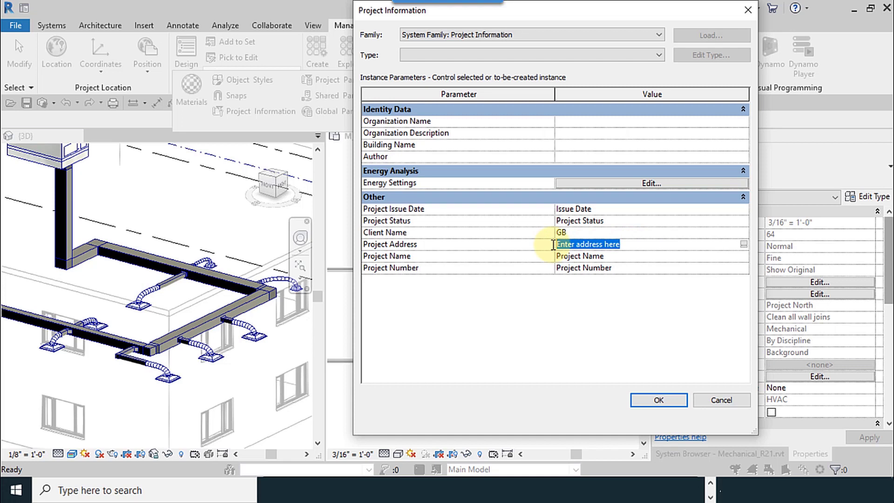
Enter the project address, project name TH and project number 500246
{"action": "left_click", "coordinate": [743, 244]}
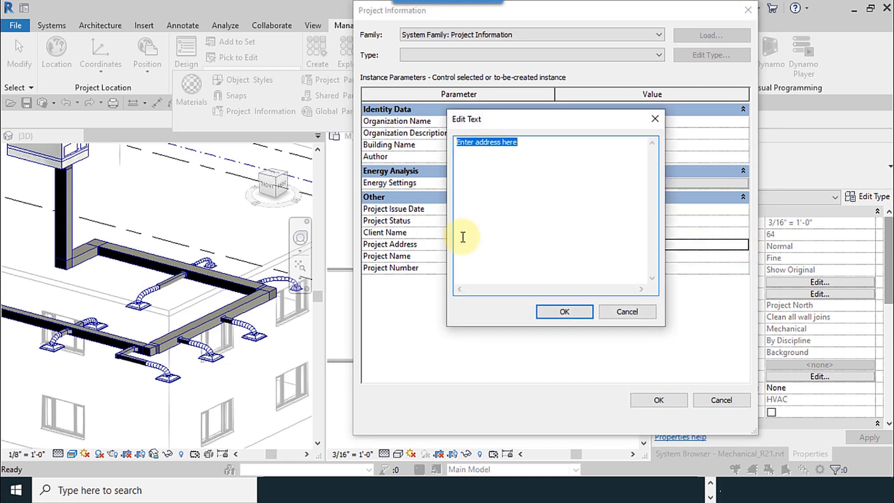
{"action": "type", "text": "US"}
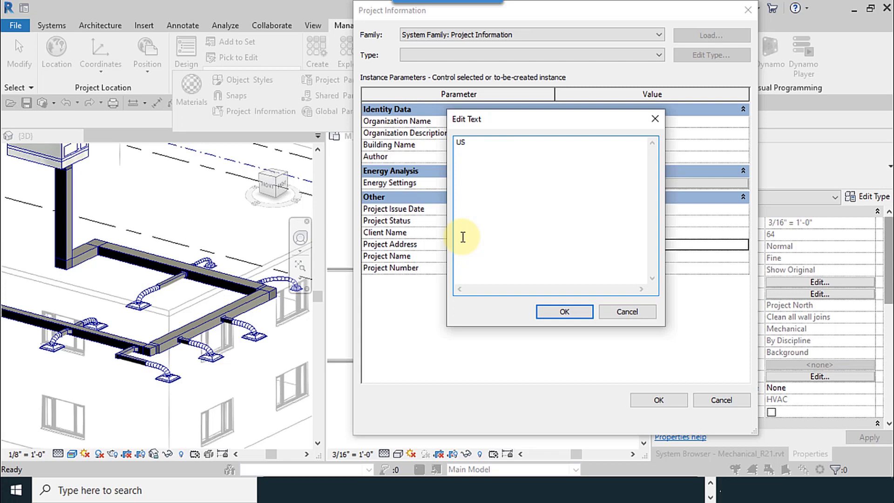
{"action": "left_click", "coordinate": [564, 311]}
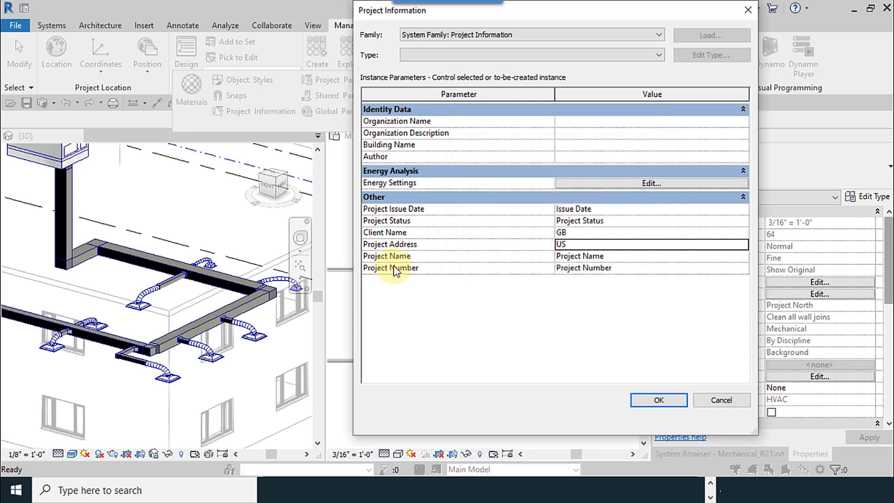
{"action": "left_click", "coordinate": [635, 255]}
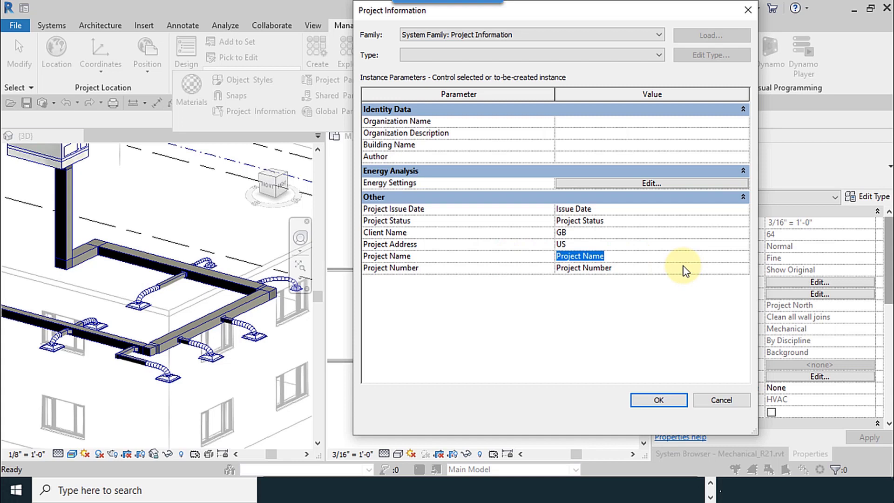
{"action": "type", "text": "TH"}
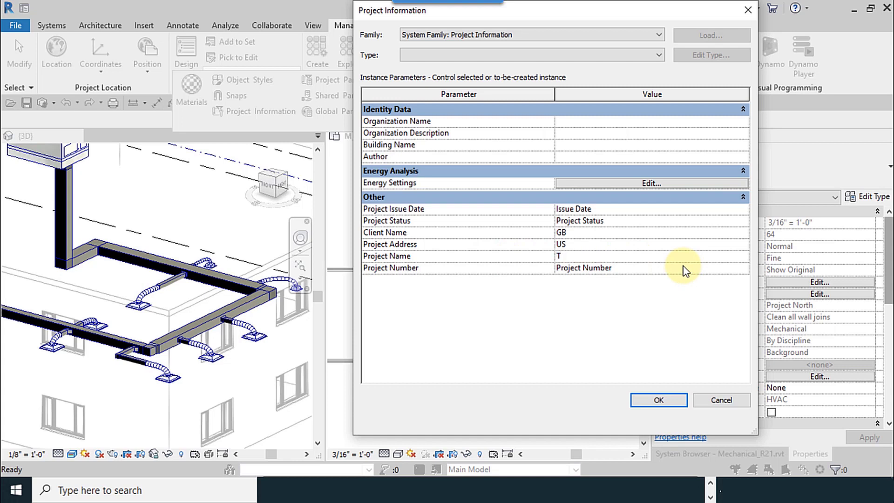
{"action": "left_click", "coordinate": [683, 267]}
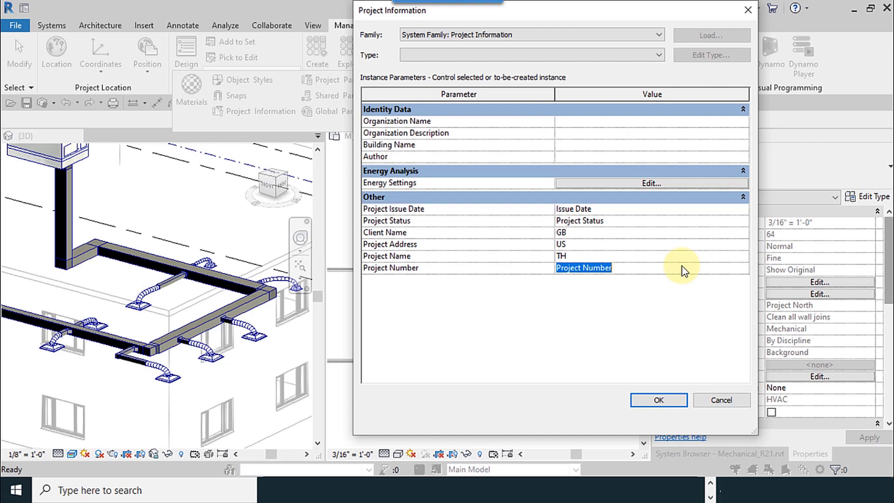
{"action": "type", "text": "500246"}
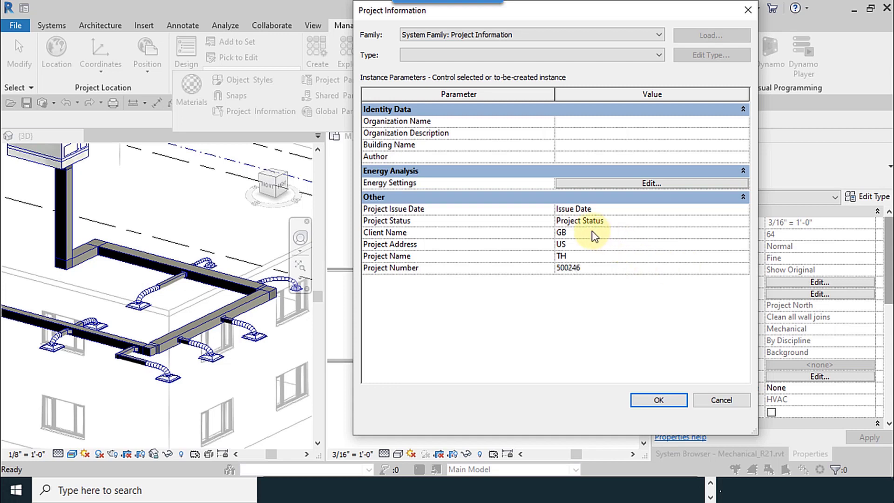
{"action": "left_click", "coordinate": [571, 209]}
Set Organization Name to DM and Building Name to TEST, then confirm Project Information
{"action": "left_click", "coordinate": [619, 219]}
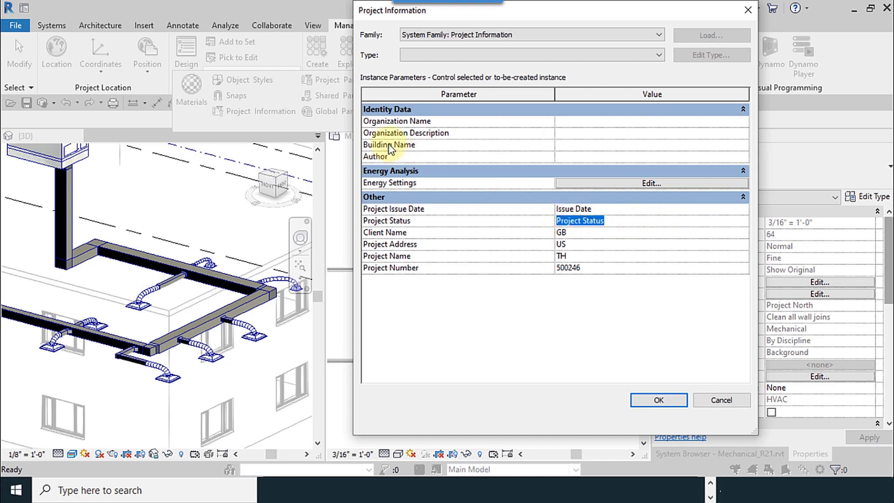
{"action": "left_click", "coordinate": [574, 123]}
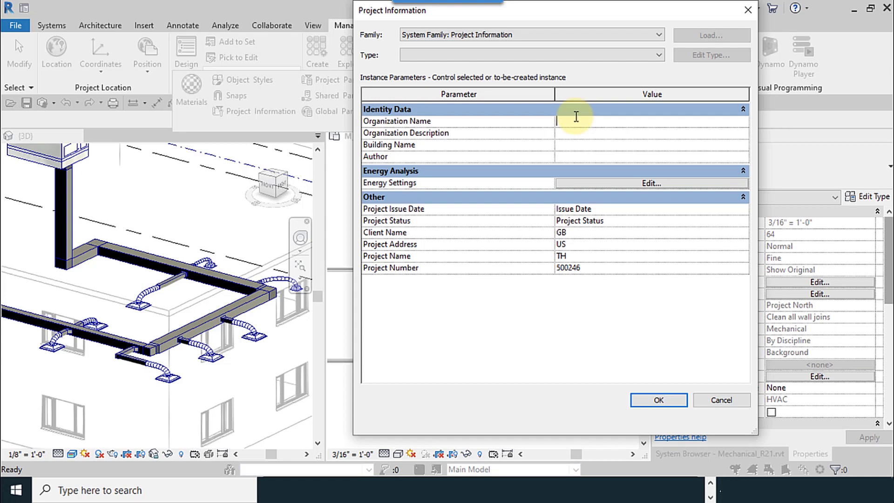
{"action": "type", "text": "DM"}
{"action": "left_click", "coordinate": [575, 134]}
{"action": "left_click", "coordinate": [575, 146]}
{"action": "left_click", "coordinate": [573, 170]}
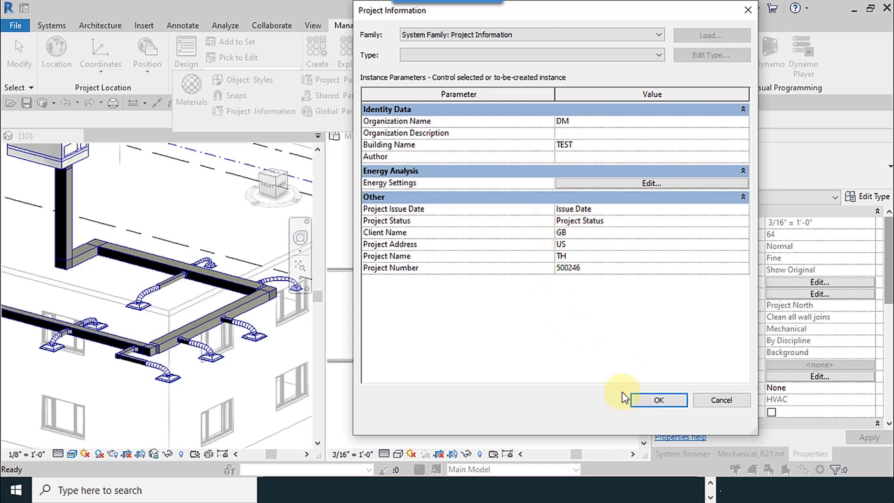
{"action": "left_click", "coordinate": [650, 402]}
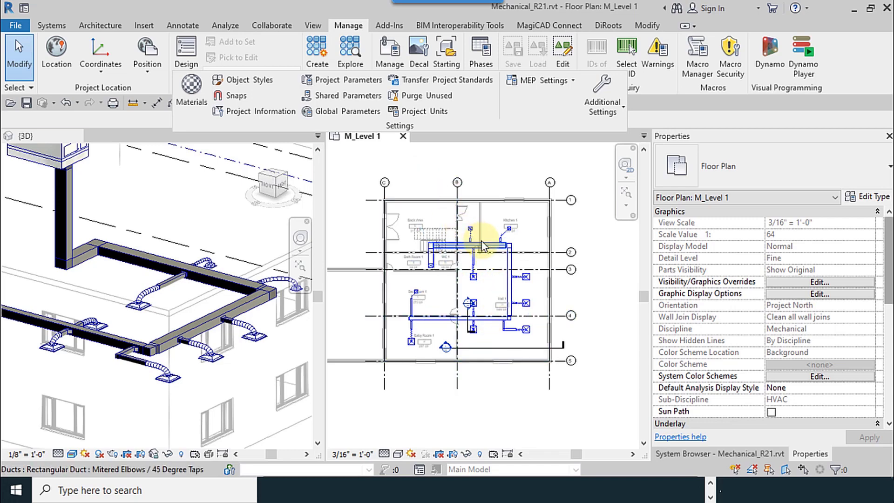
Select the whole duct branch in M_Level 1 and make the {3D} view active
{"action": "key", "text": "Tab"}
{"action": "key", "text": "Tab"}
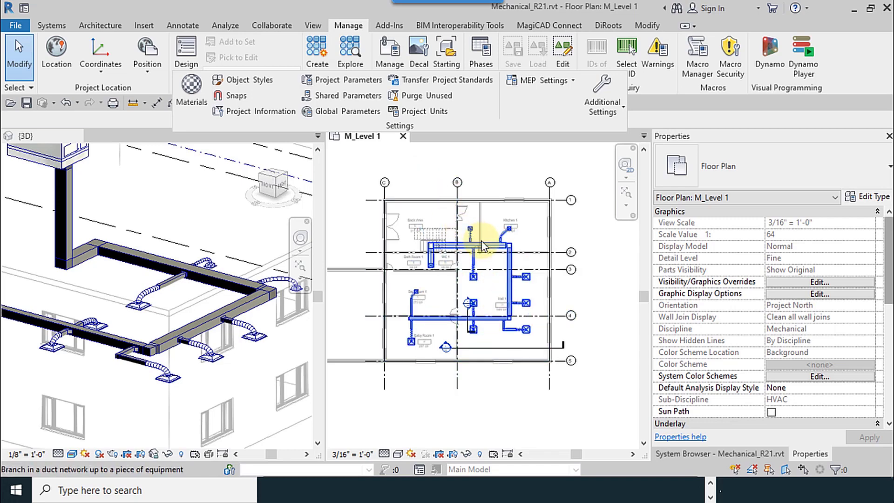
{"action": "left_click", "coordinate": [482, 242]}
{"action": "left_click", "coordinate": [201, 228]}
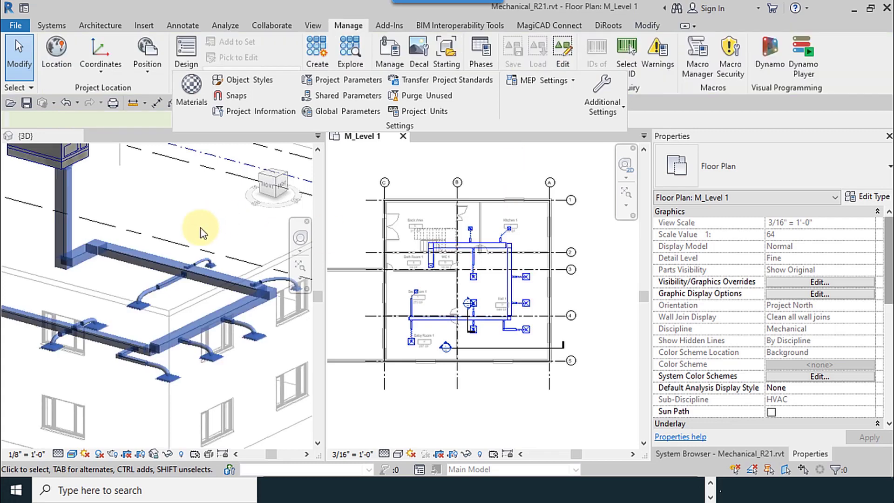
{"action": "key", "text": "Tab"}
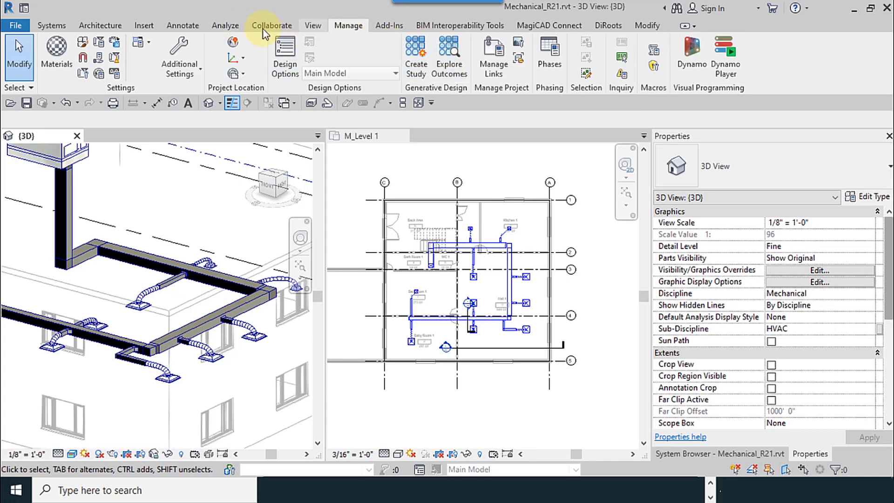
Launch the Duct Pressure Loss Report again and remove Loss Coefficient and Friction from its fields
{"action": "left_click", "coordinate": [228, 27]}
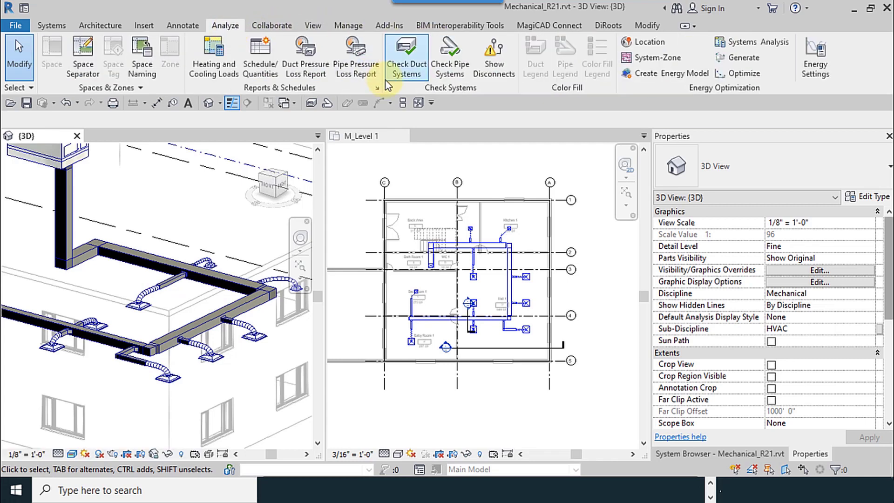
{"action": "left_click", "coordinate": [304, 74]}
{"action": "left_click", "coordinate": [514, 364]}
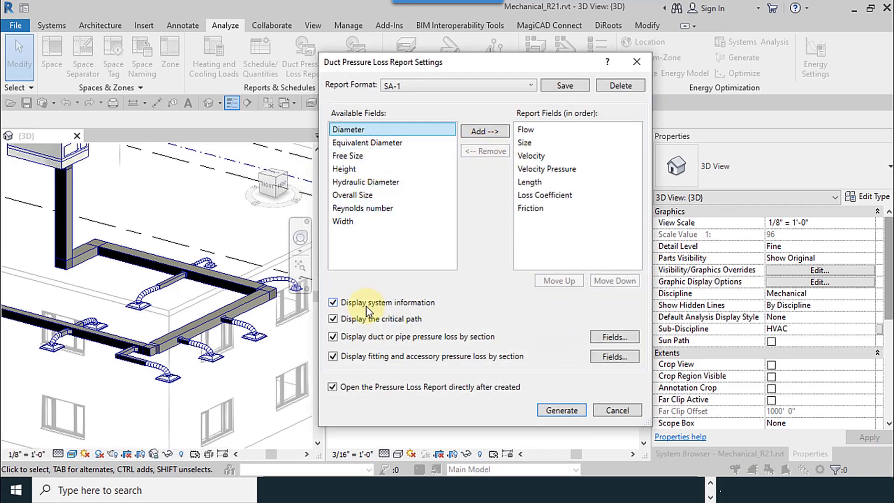
{"action": "left_click", "coordinate": [544, 195]}
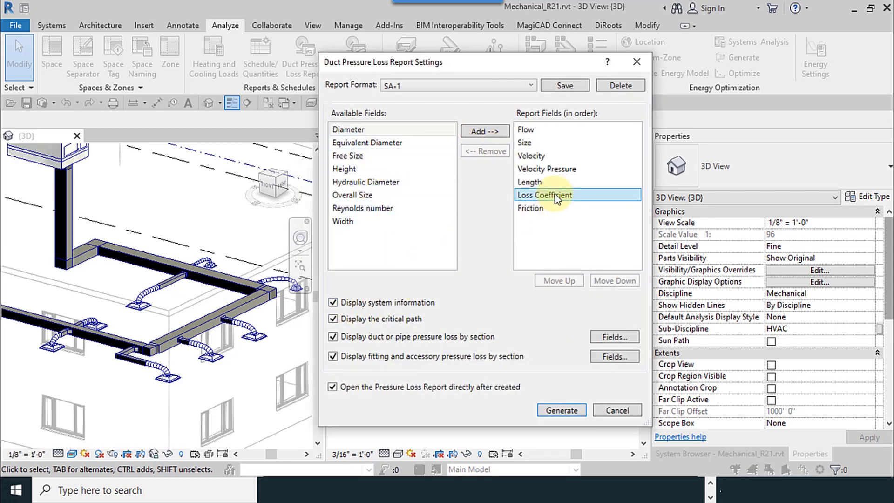
{"action": "left_click", "coordinate": [492, 152]}
{"action": "left_click", "coordinate": [550, 169]}
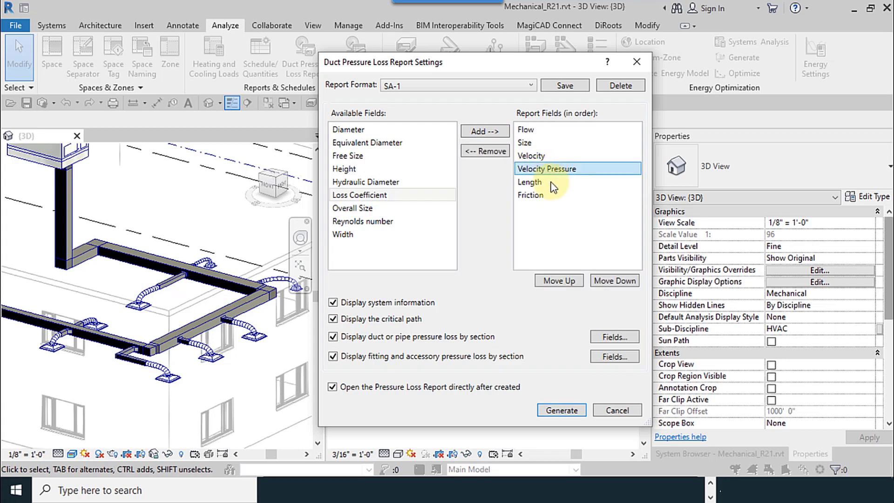
{"action": "left_click", "coordinate": [529, 196]}
{"action": "left_click", "coordinate": [484, 152]}
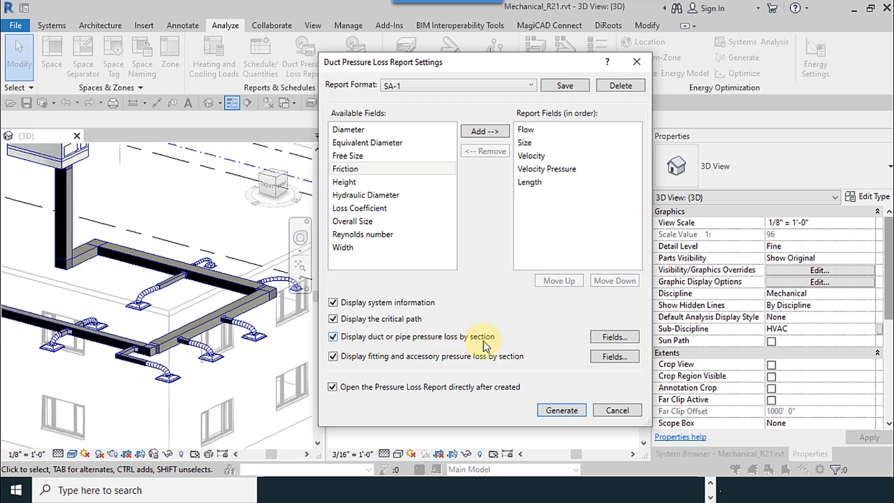
Add Width and Height after Length in the straight duct segment report fields
{"action": "left_click", "coordinate": [617, 337]}
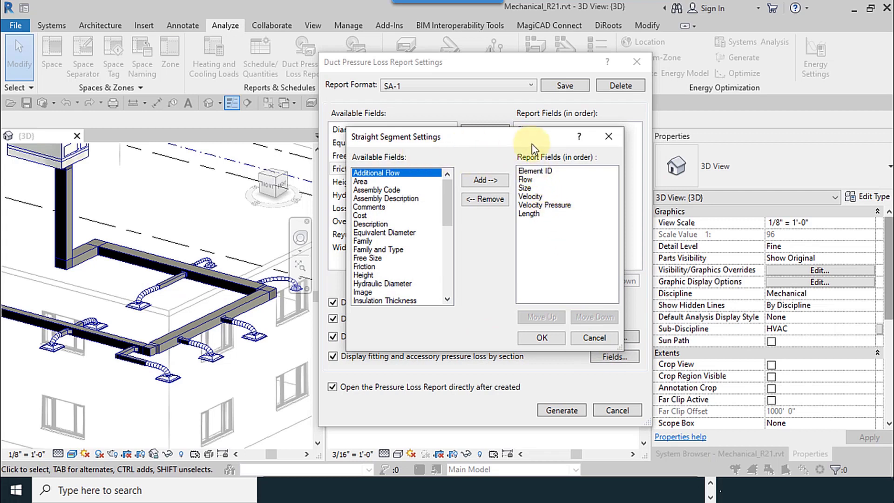
{"action": "left_click", "coordinate": [530, 205]}
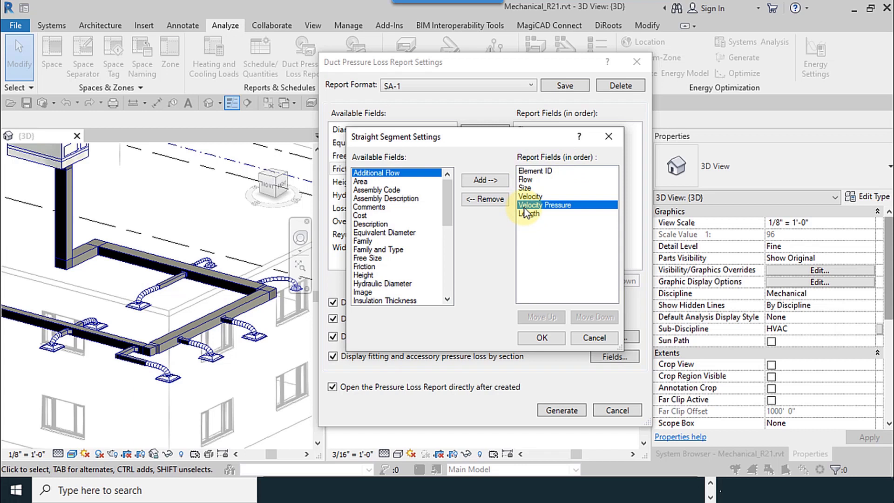
{"action": "left_click_drag", "start_coordinate": [443, 205], "coordinate": [446, 288]}
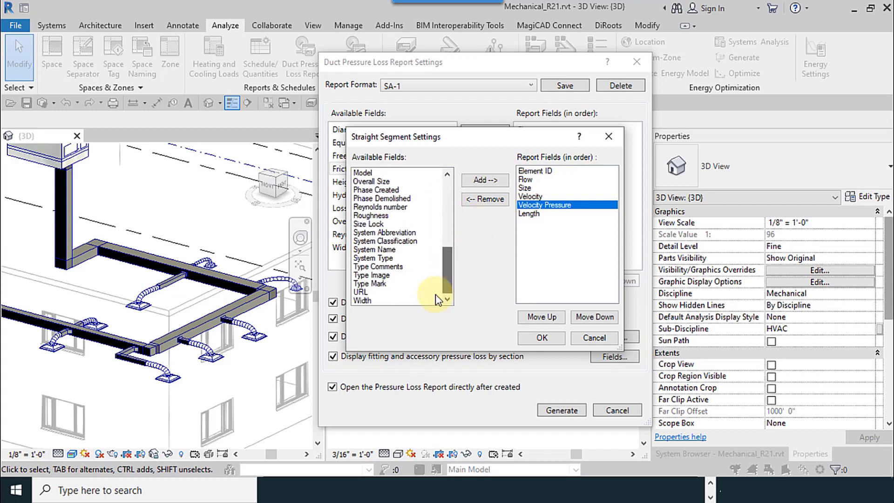
{"action": "left_click", "coordinate": [368, 300]}
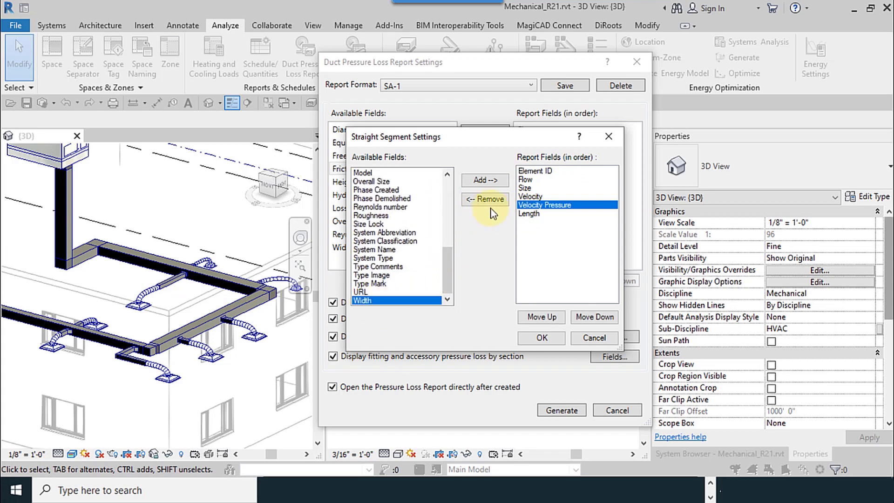
{"action": "left_click", "coordinate": [484, 180]}
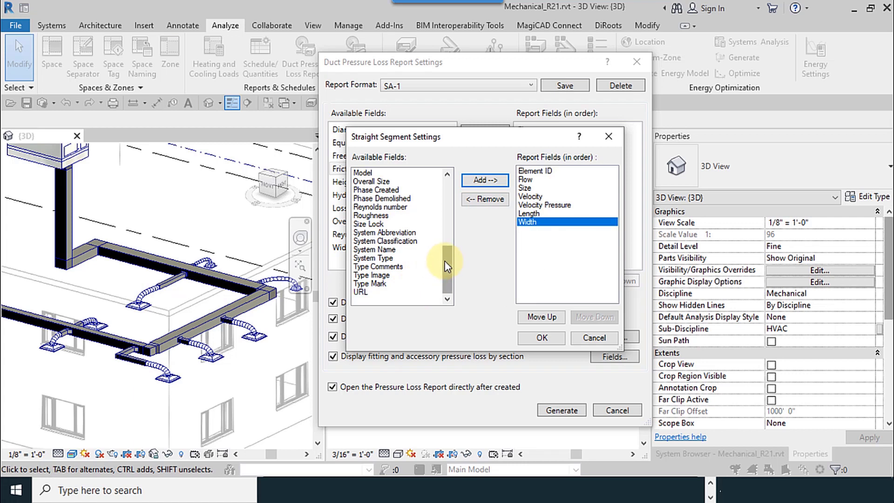
{"action": "left_click_drag", "start_coordinate": [447, 265], "coordinate": [445, 199]}
{"action": "left_click", "coordinate": [370, 256]}
{"action": "left_click", "coordinate": [506, 181]}
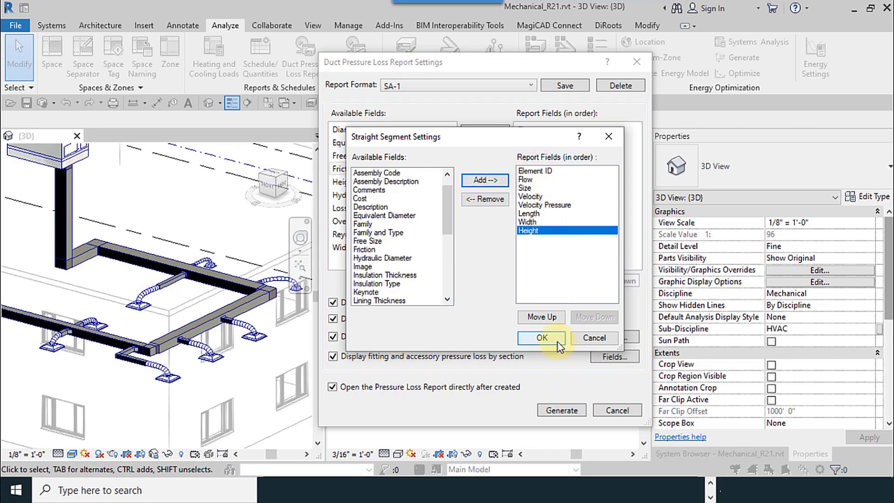
{"action": "left_click", "coordinate": [542, 338]}
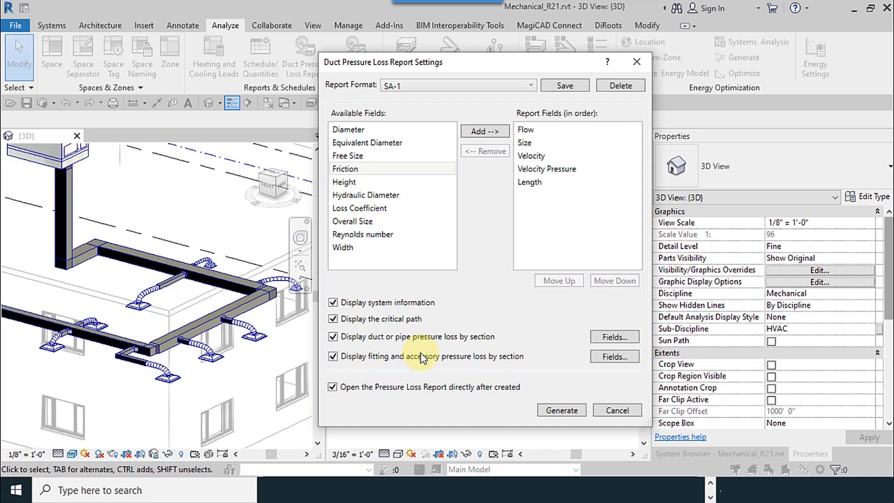
{"action": "left_click", "coordinate": [614, 356]}
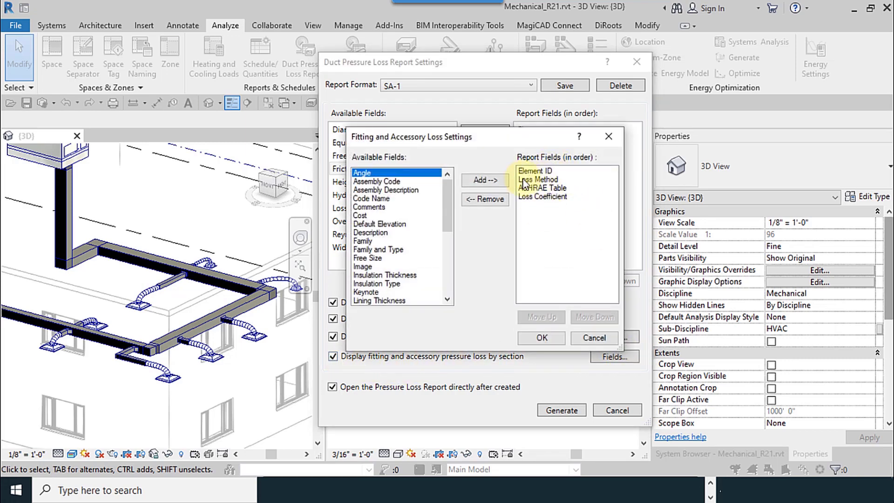
{"action": "left_click", "coordinate": [538, 180]}
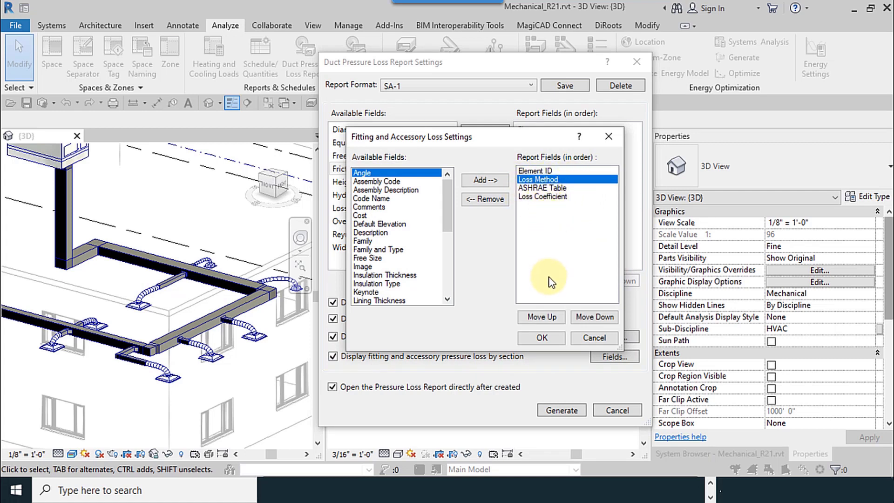
{"action": "left_click", "coordinate": [542, 338]}
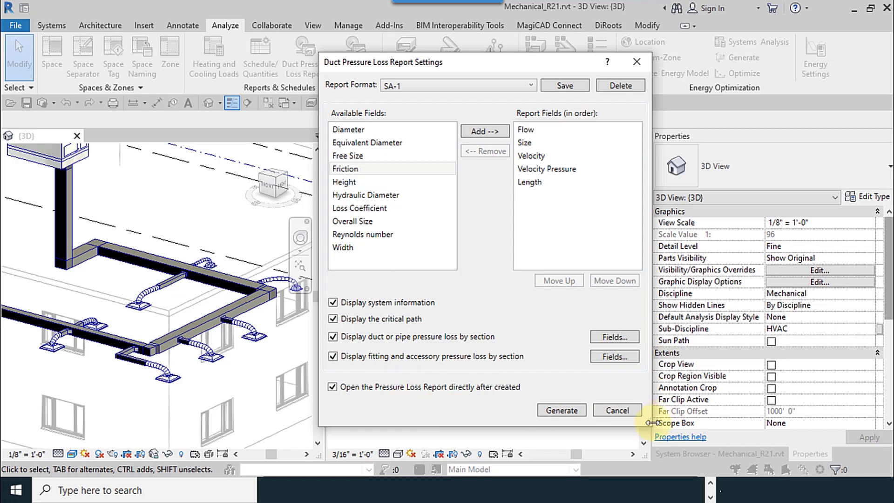
Generate the report and save it as Web Page file Loss Report_Duct.html
{"action": "left_click", "coordinate": [564, 411]}
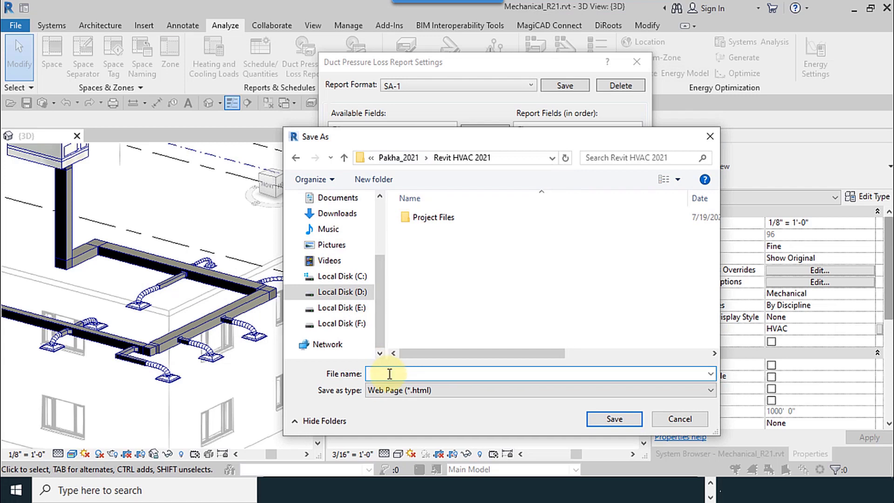
{"action": "type", "text": "Report_"}
{"action": "left_click_drag", "start_coordinate": [402, 138], "coordinate": [448, 135]}
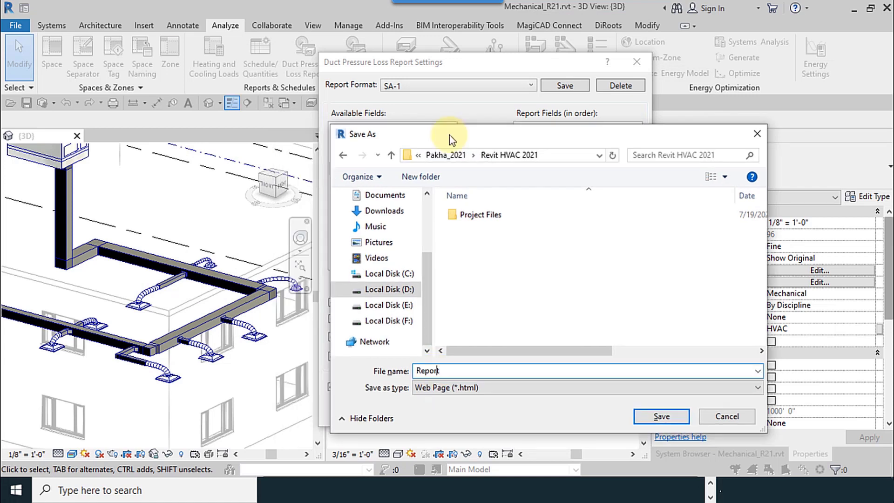
{"action": "type", "text": "Loss"}
{"action": "left_click", "coordinate": [472, 390]}
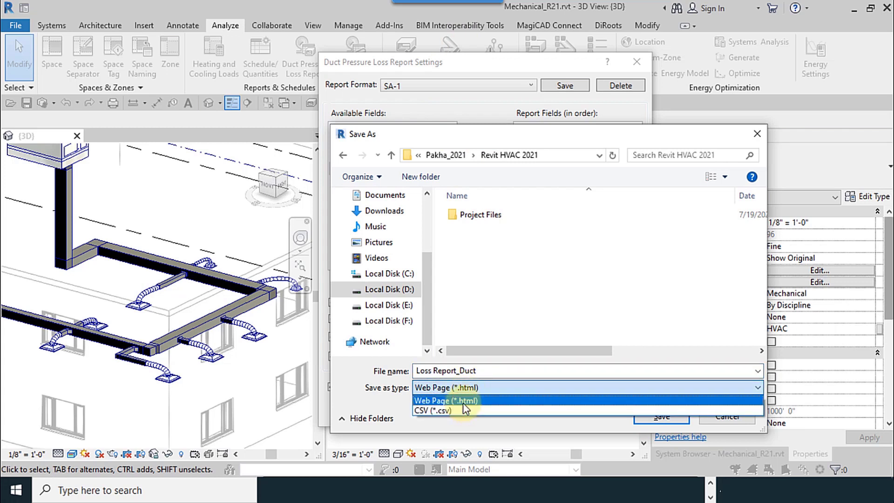
{"action": "left_click", "coordinate": [438, 402]}
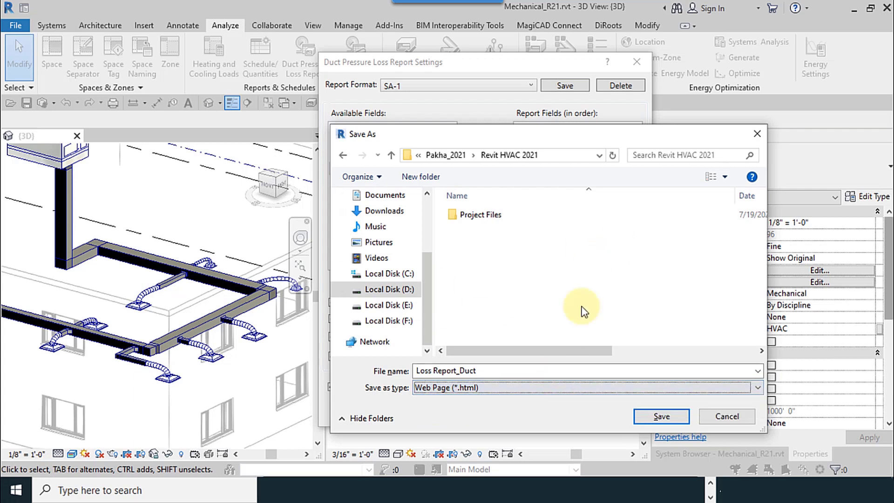
{"action": "left_click", "coordinate": [670, 418]}
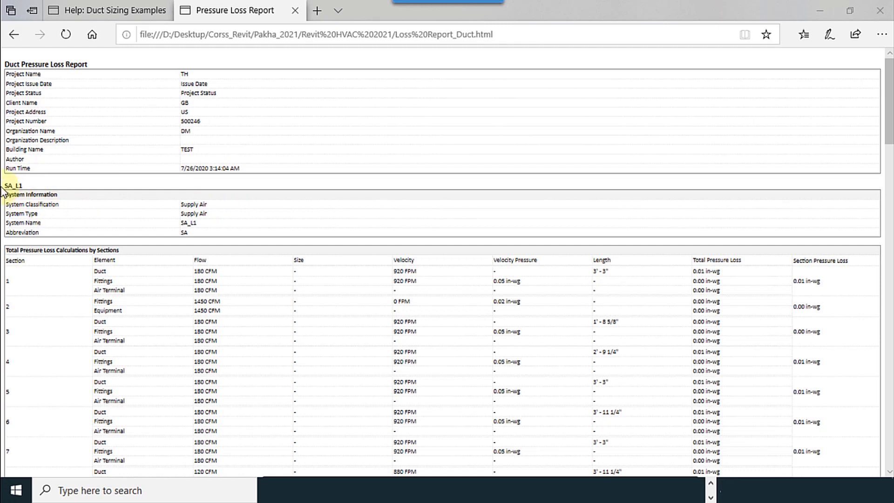
Scroll to the straight-segment table and copy element ID 1007320 from section 13
{"action": "left_click_drag", "start_coordinate": [4, 189], "coordinate": [28, 184]}
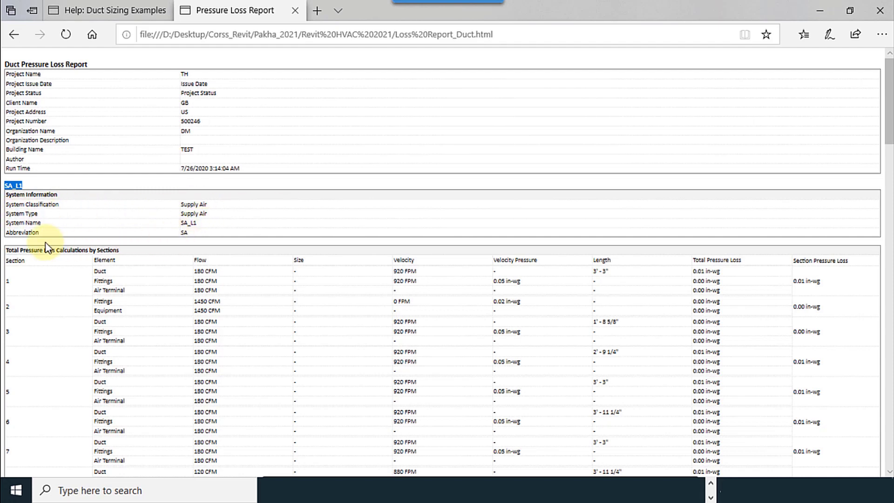
{"action": "scroll", "coordinate": [135, 234], "scroll_direction": "down", "scroll_amount": 2}
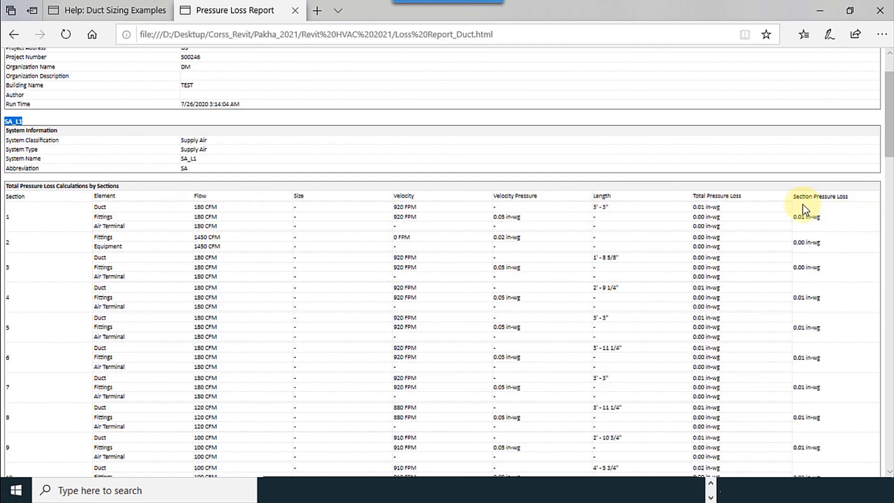
{"action": "scroll", "coordinate": [390, 297], "scroll_direction": "down", "scroll_amount": 8}
{"action": "scroll", "coordinate": [390, 298], "scroll_direction": "down", "scroll_amount": 7}
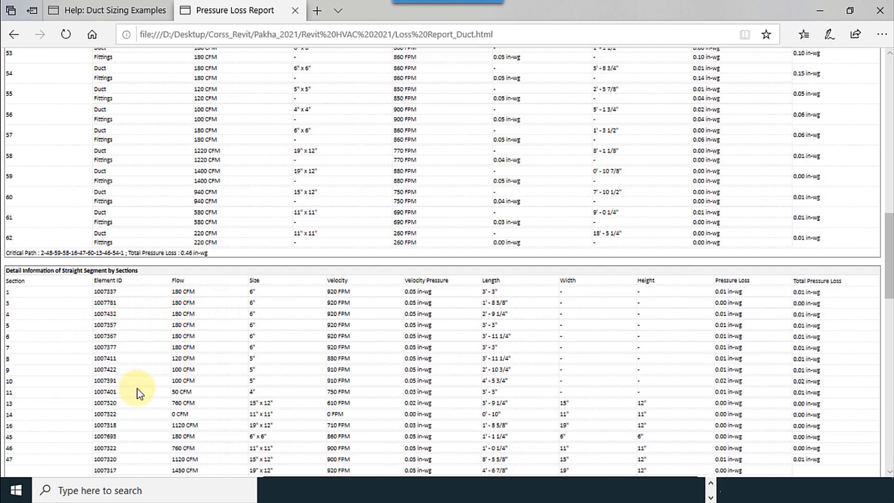
{"action": "scroll", "coordinate": [137, 390], "scroll_direction": "down", "scroll_amount": 3}
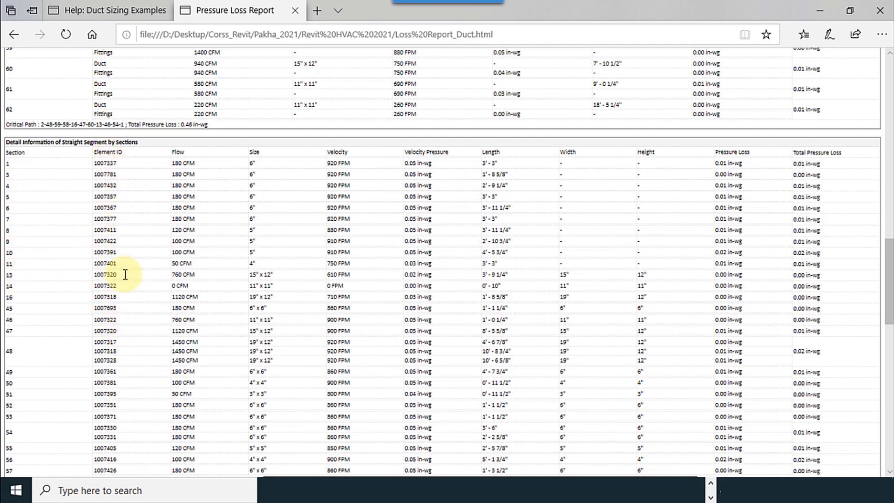
{"action": "double_click", "coordinate": [100, 276]}
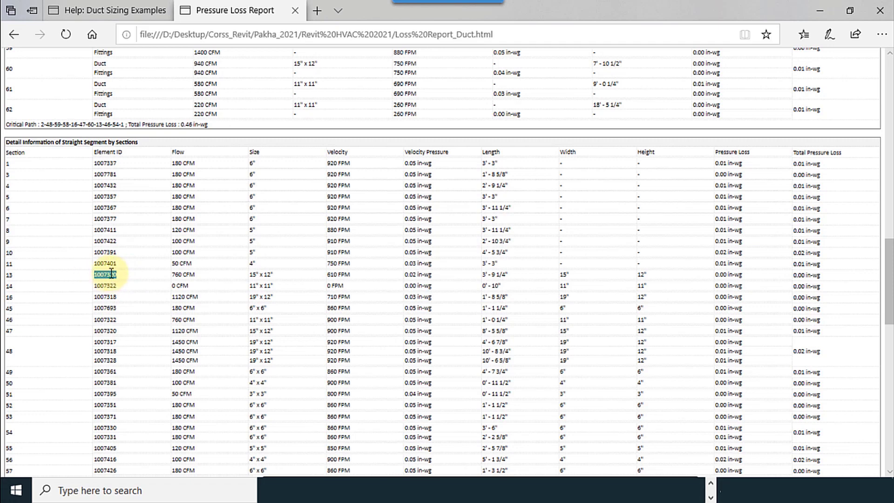
{"action": "right_click", "coordinate": [100, 280]}
{"action": "left_click", "coordinate": [76, 286]}
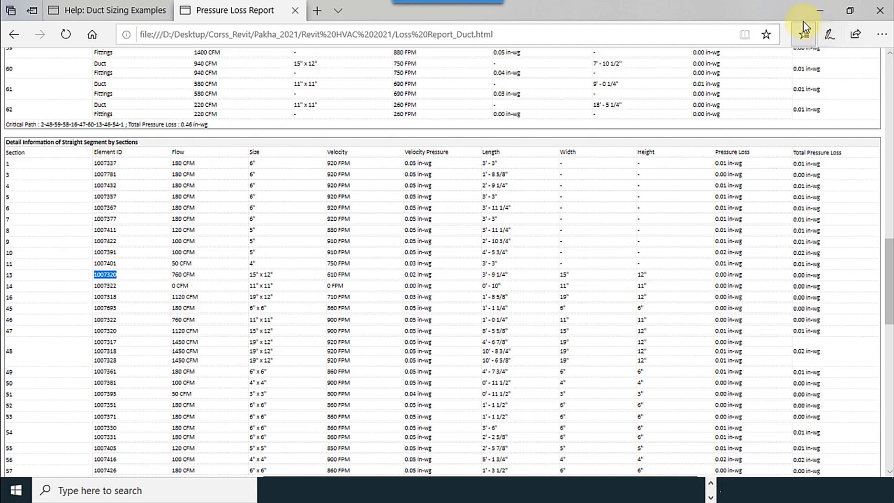
Use Select by ID to find and select duct 1007320, skipping the save reminder
{"action": "left_click", "coordinate": [815, 9]}
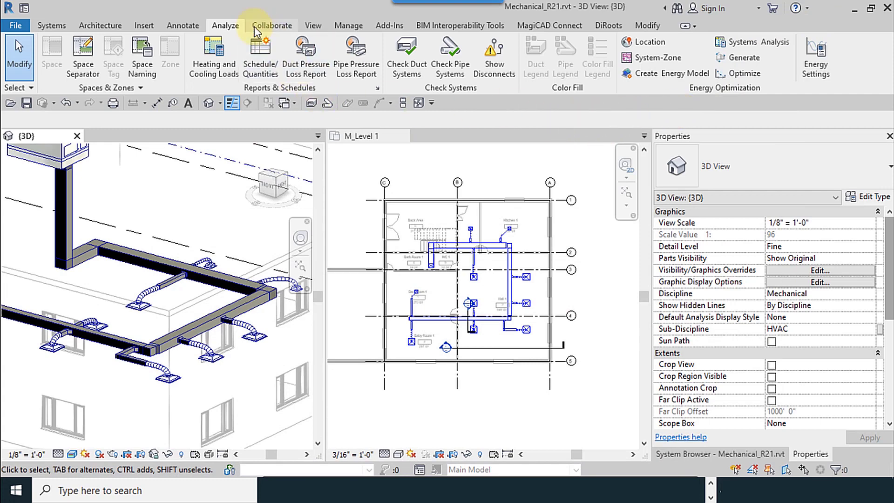
{"action": "left_click", "coordinate": [347, 24]}
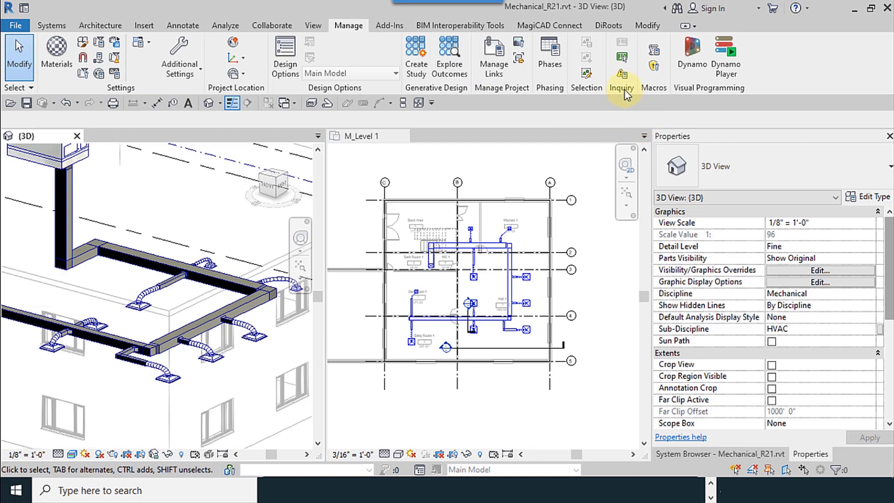
{"action": "left_click_drag", "start_coordinate": [626, 94], "coordinate": [535, 125]}
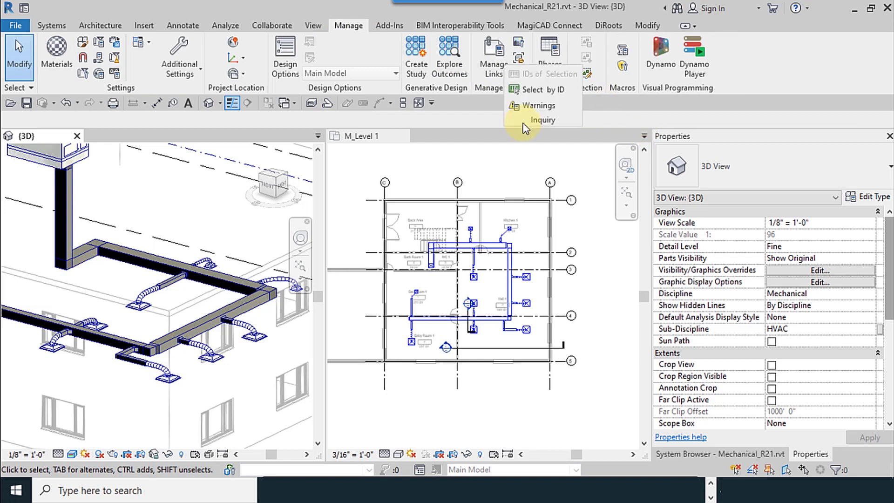
{"action": "left_click", "coordinate": [544, 94]}
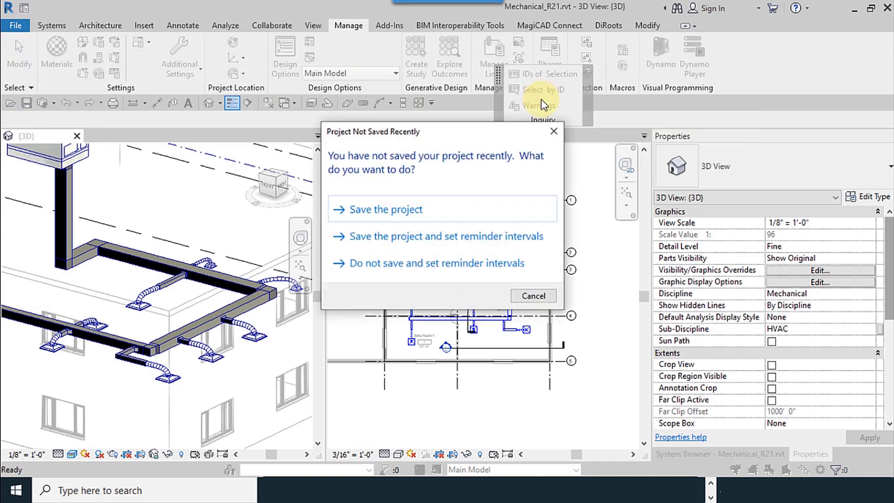
{"action": "left_click", "coordinate": [534, 296]}
{"action": "type", "text": "1007320"}
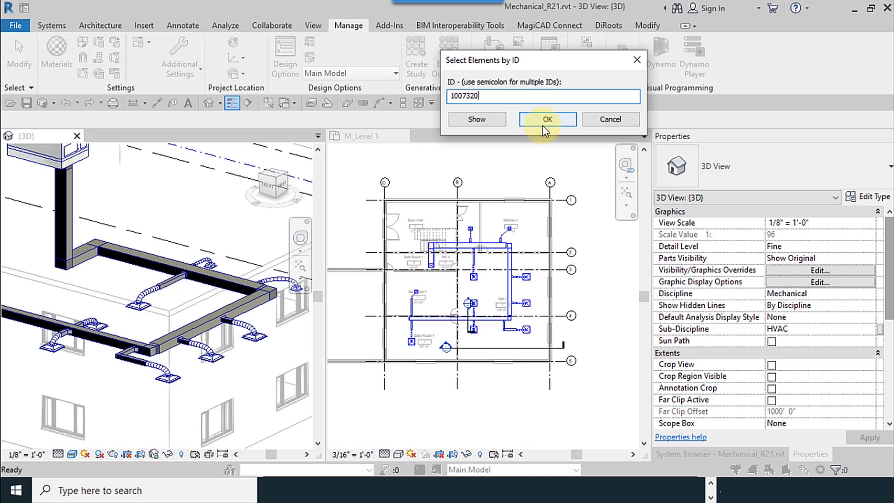
{"action": "left_click", "coordinate": [495, 122]}
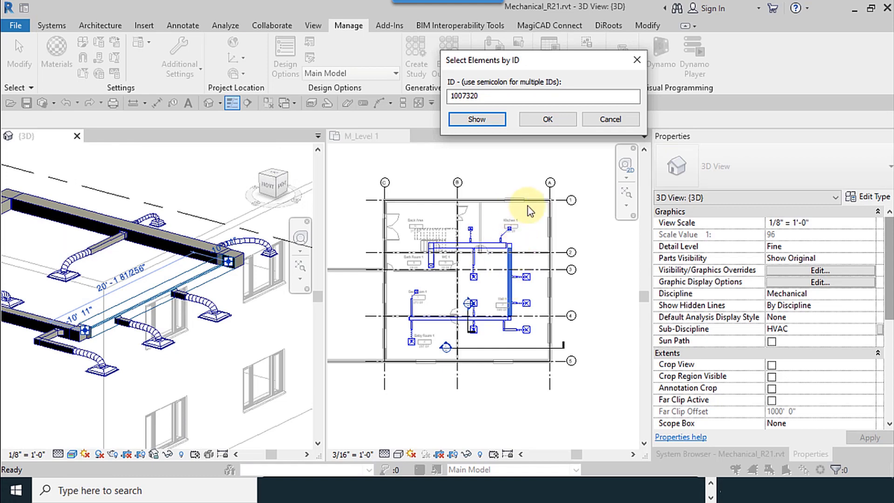
{"action": "left_click", "coordinate": [543, 120]}
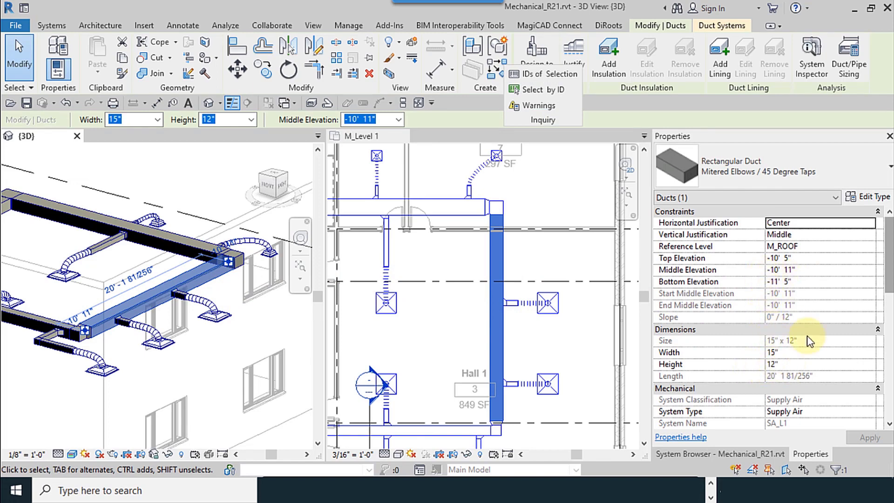
Check the selected duct's 15" x 12" size in Properties, then return to the loss report
{"action": "scroll", "coordinate": [782, 326], "scroll_direction": "down", "scroll_amount": 3}
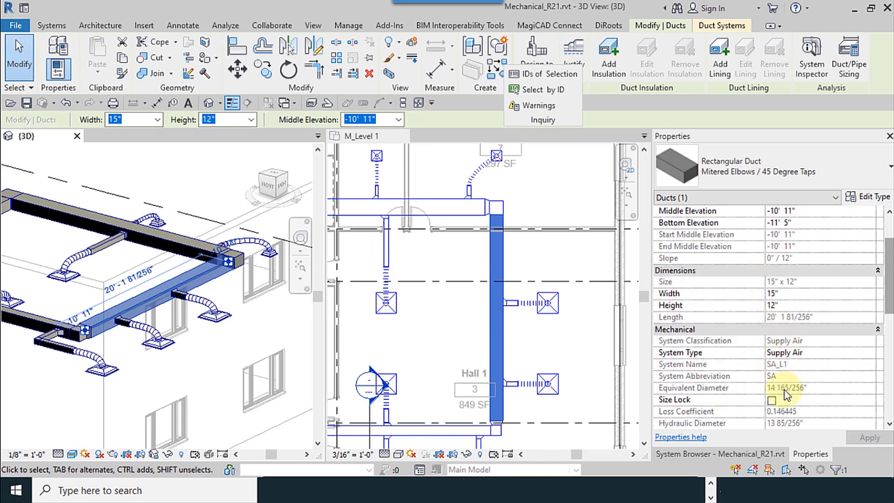
{"action": "scroll", "coordinate": [793, 407], "scroll_direction": "down", "scroll_amount": 3}
{"action": "scroll", "coordinate": [781, 390], "scroll_direction": "up", "scroll_amount": 6}
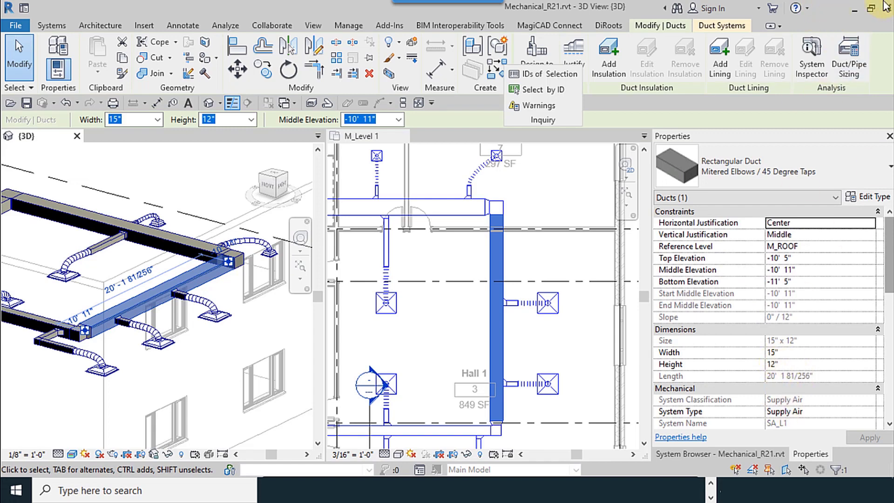
{"action": "left_click", "coordinate": [855, 9]}
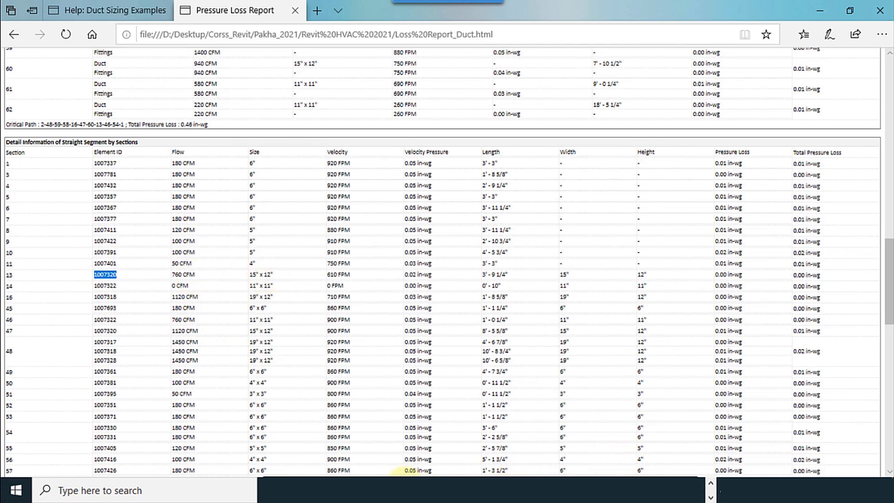
Review the Fitting and Accessory Loss Coefficient table, highlighting ASHRAE code SD4-2, then minimize Edge
{"action": "key", "text": "alt+Tab"}
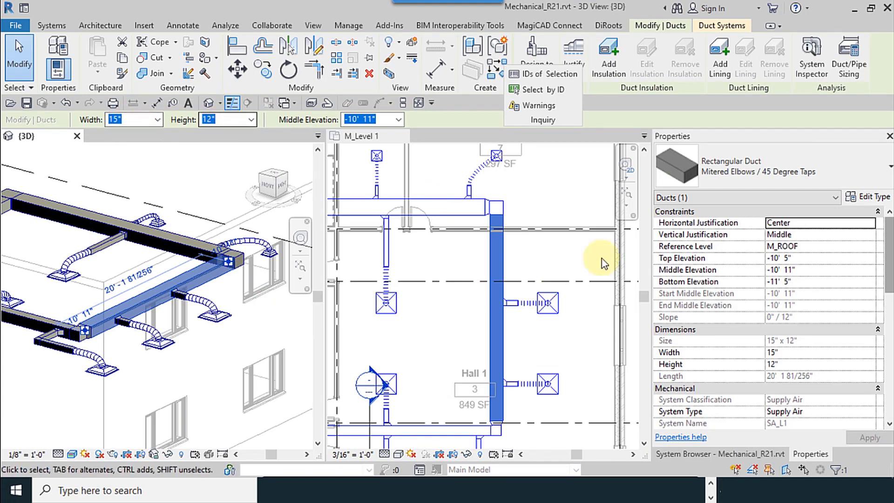
{"action": "key", "text": "alt+Tab"}
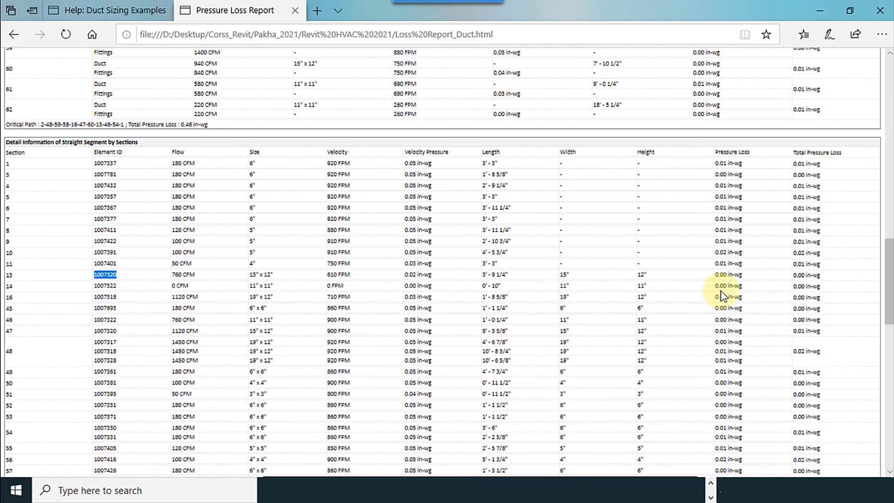
{"action": "scroll", "coordinate": [571, 326], "scroll_direction": "down", "scroll_amount": 10}
{"action": "scroll", "coordinate": [572, 326], "scroll_direction": "up", "scroll_amount": 8}
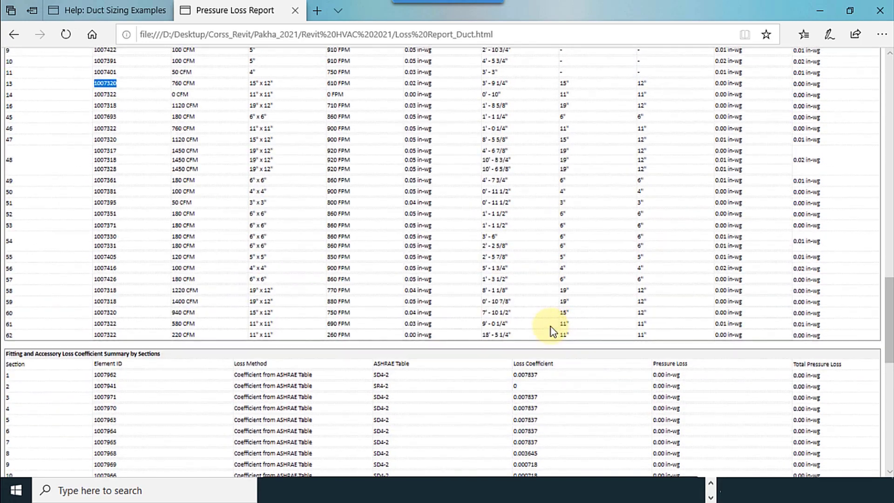
{"action": "scroll", "coordinate": [292, 372], "scroll_direction": "down", "scroll_amount": 4}
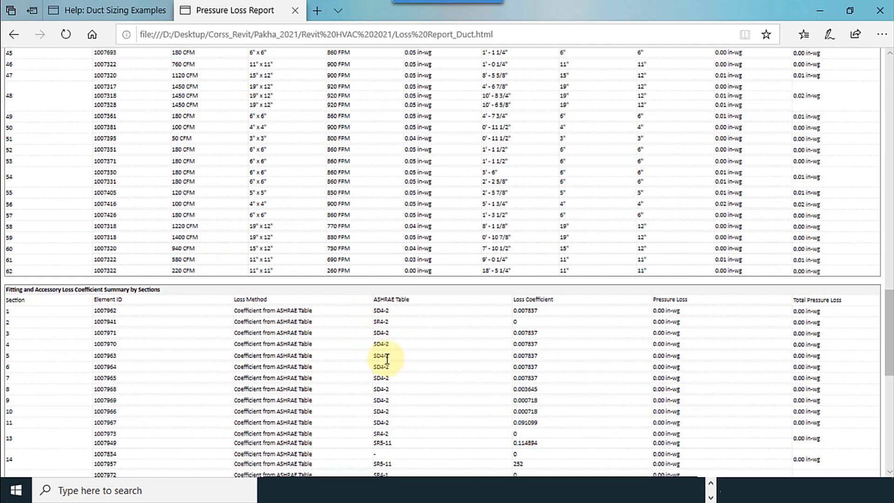
{"action": "left_click_drag", "start_coordinate": [392, 357], "coordinate": [375, 363]}
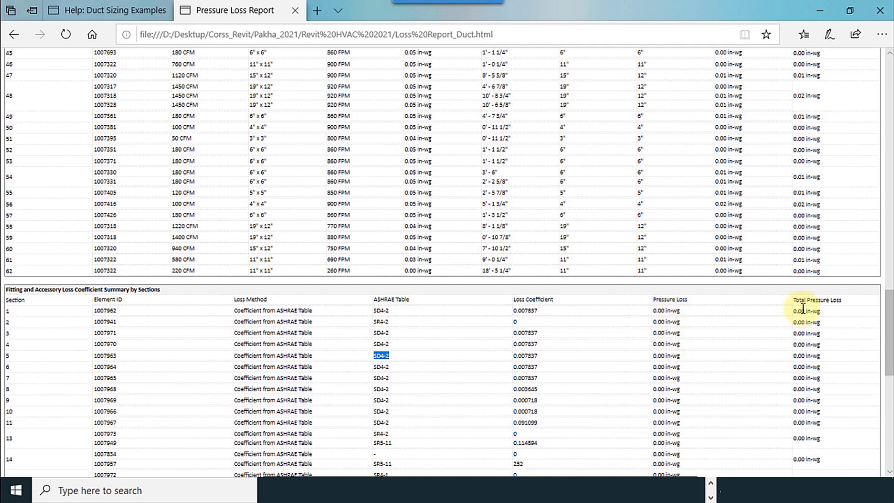
{"action": "scroll", "coordinate": [813, 460], "scroll_direction": "down", "scroll_amount": 15}
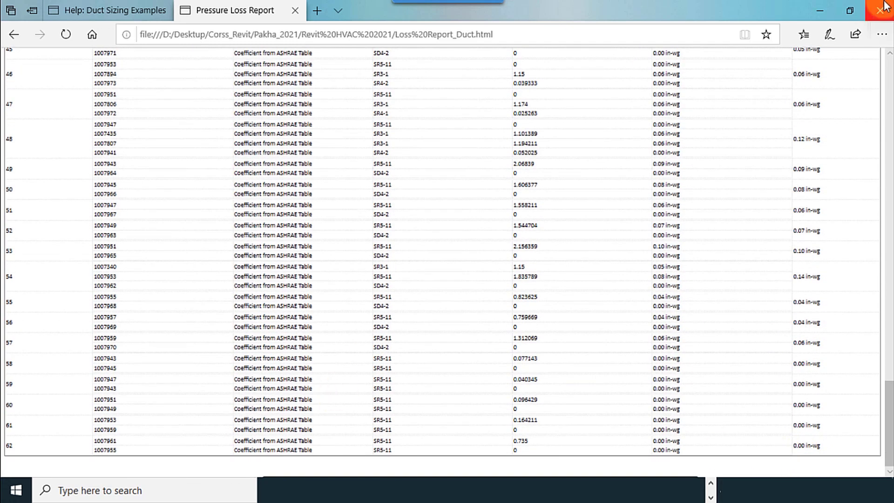
{"action": "left_click", "coordinate": [820, 10]}
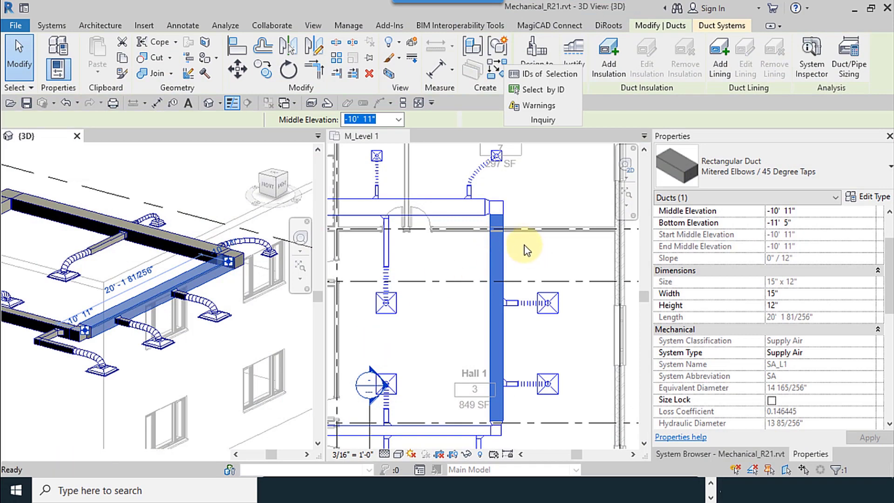
Deselect the duct and zoom in to select the 11" x 11" mitered elbow near Hall 1
{"action": "scroll", "coordinate": [524, 250], "scroll_direction": "down", "scroll_amount": 3}
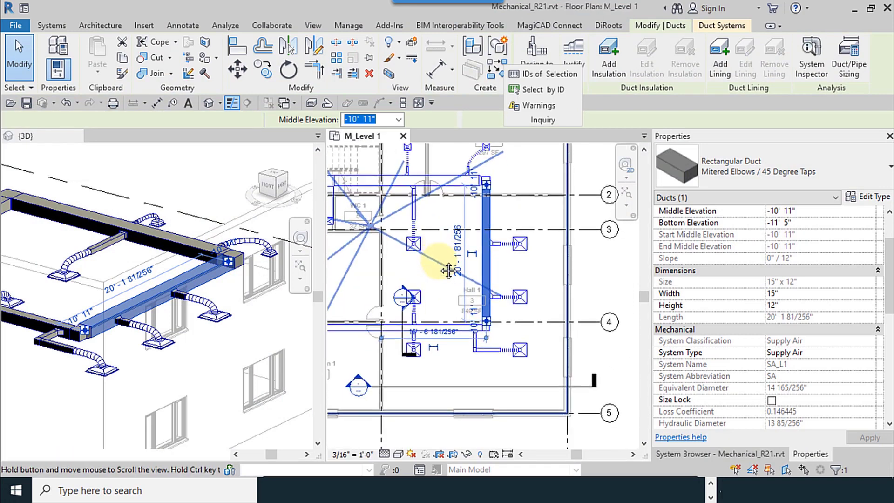
{"action": "left_click", "coordinate": [548, 294]}
{"action": "scroll", "coordinate": [473, 331], "scroll_direction": "up", "scroll_amount": 2}
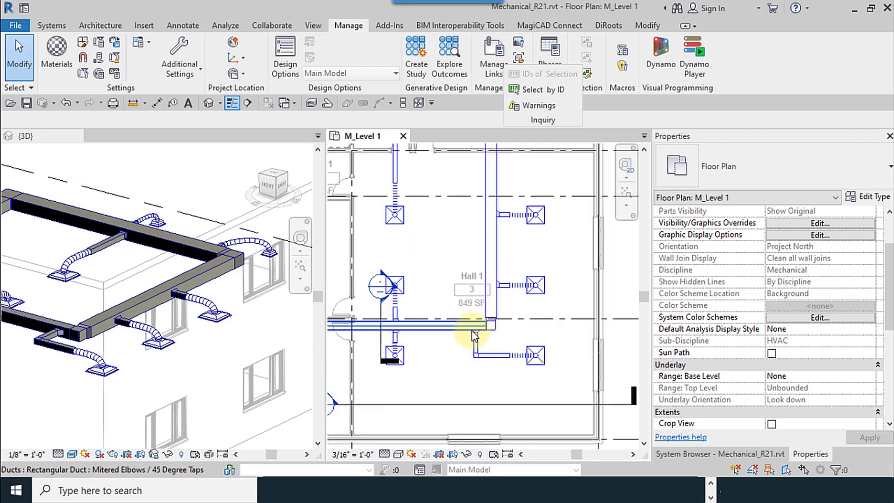
{"action": "scroll", "coordinate": [472, 331], "scroll_direction": "up", "scroll_amount": 4}
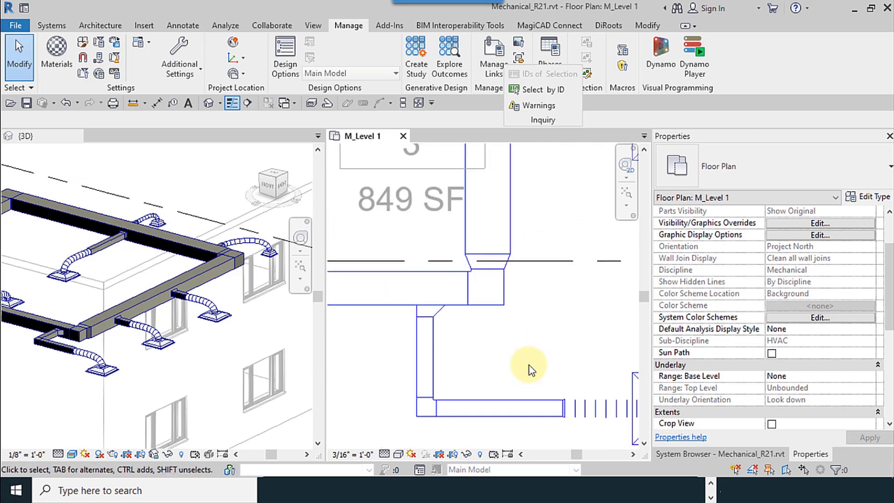
{"action": "left_click", "coordinate": [501, 309]}
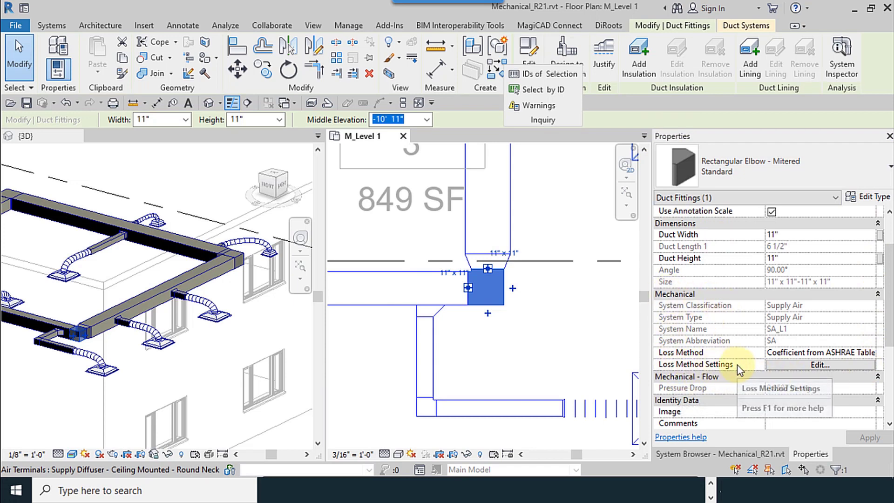
Open the elbow's ASHRAE Table Settings and browse the CR3-6 through CR3-15 elbow diagrams
{"action": "left_click", "coordinate": [791, 364]}
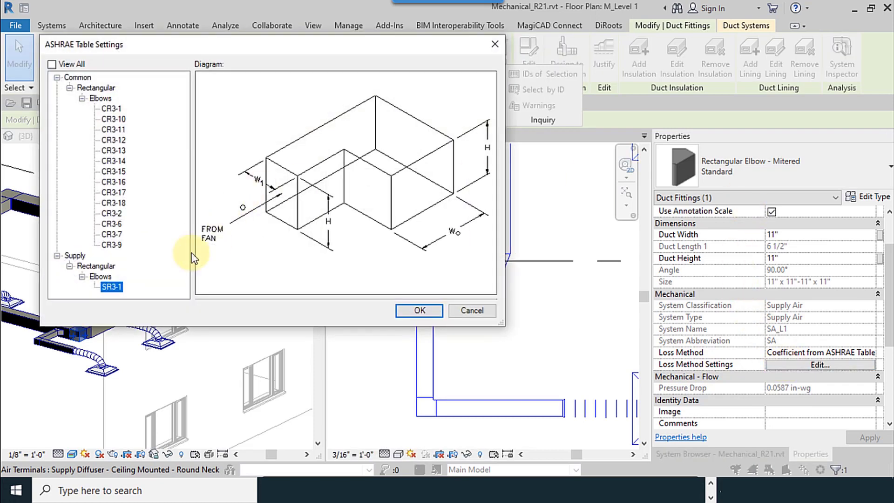
{"action": "left_click", "coordinate": [112, 244]}
{"action": "left_click", "coordinate": [112, 233]}
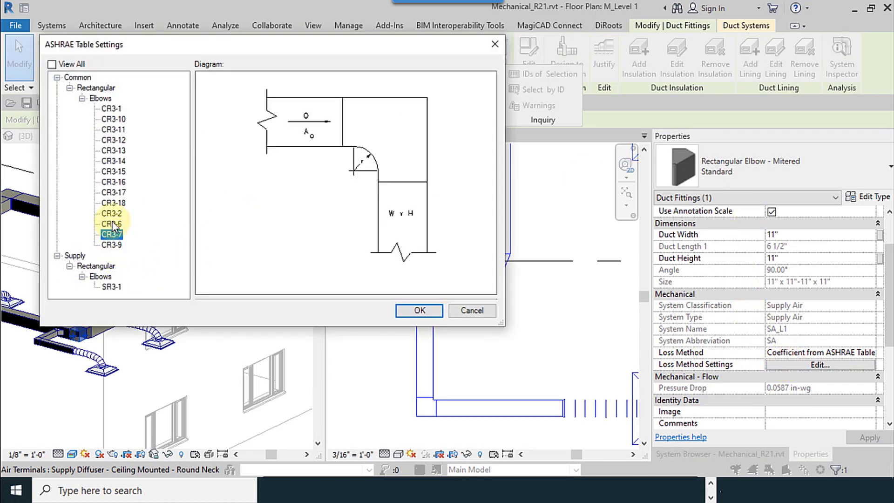
{"action": "left_click", "coordinate": [112, 224]}
{"action": "left_click", "coordinate": [112, 214]}
{"action": "left_click", "coordinate": [112, 192]}
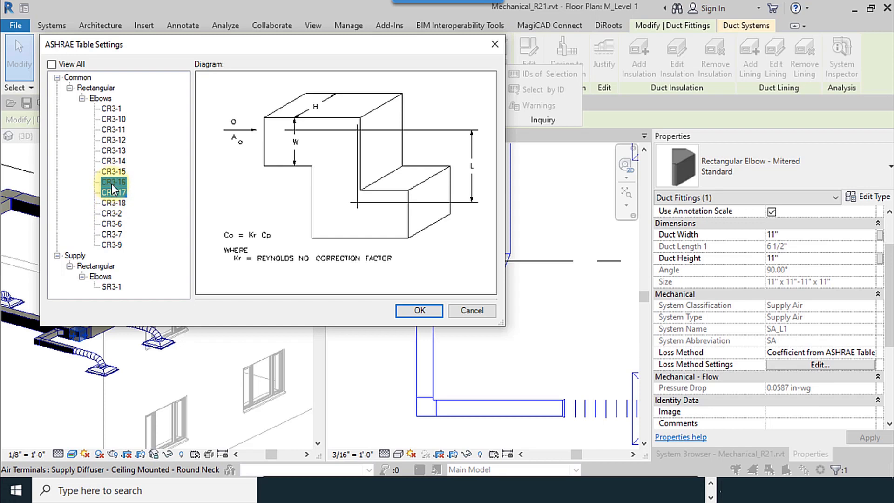
{"action": "left_click", "coordinate": [111, 182]}
{"action": "left_click", "coordinate": [112, 171]}
Assign ASHRAE table CR3-1 to the elbow, lowering its pressure drop to 0.0465 in-wg
{"action": "left_click", "coordinate": [113, 160]}
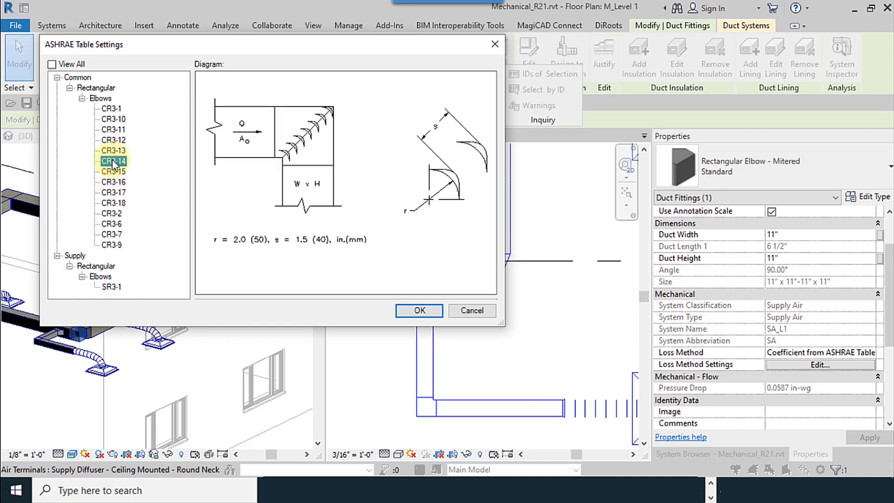
{"action": "left_click", "coordinate": [113, 156]}
{"action": "left_click", "coordinate": [113, 140]}
{"action": "left_click", "coordinate": [113, 131]}
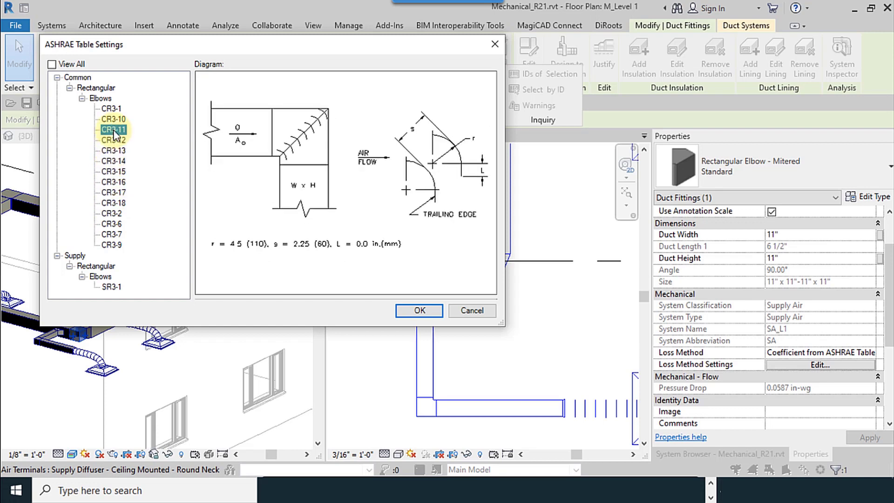
{"action": "left_click", "coordinate": [113, 120]}
{"action": "left_click", "coordinate": [112, 109]}
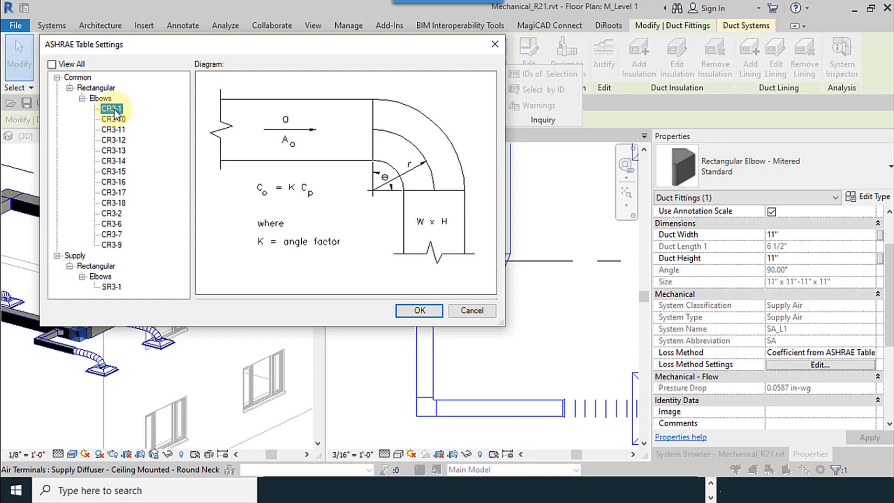
{"action": "left_click_drag", "start_coordinate": [339, 44], "coordinate": [425, 93]}
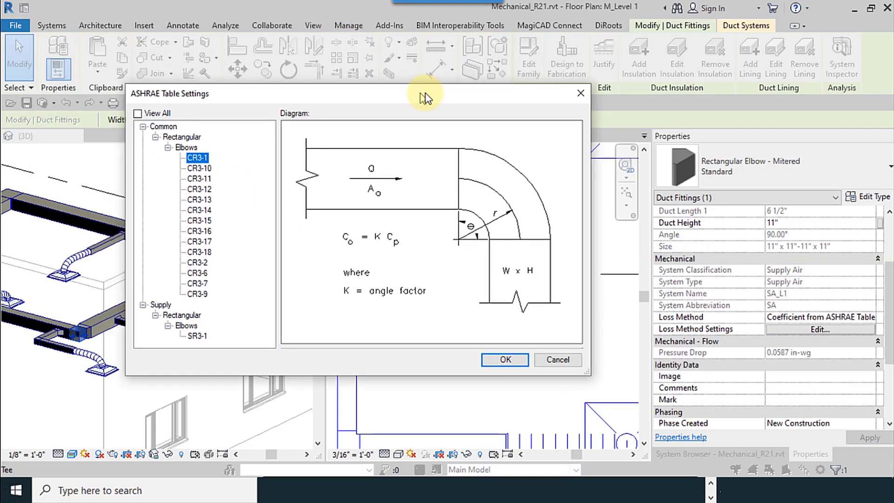
{"action": "left_click", "coordinate": [518, 361]}
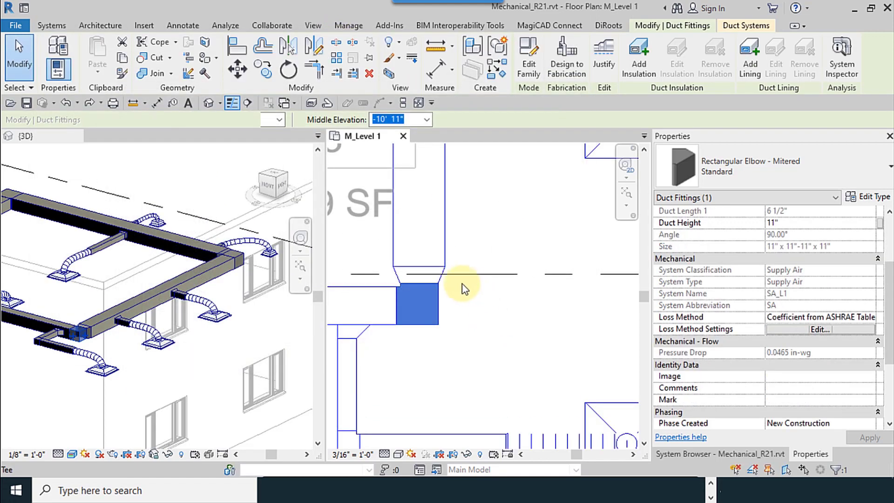
Deselect the elbow, zoom out the plan, and select Zone_L1 showing its 5.6-ton cooling load
{"action": "scroll", "coordinate": [456, 280], "scroll_direction": "down", "scroll_amount": 3}
{"action": "left_click", "coordinate": [425, 351]}
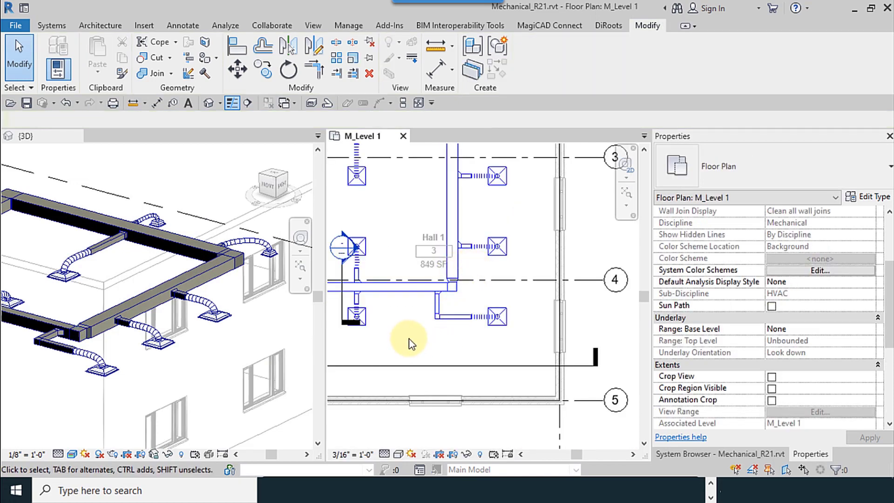
{"action": "middle_click_drag", "start_coordinate": [405, 338], "coordinate": [547, 378]}
{"action": "scroll", "coordinate": [540, 280], "scroll_direction": "down", "scroll_amount": 2}
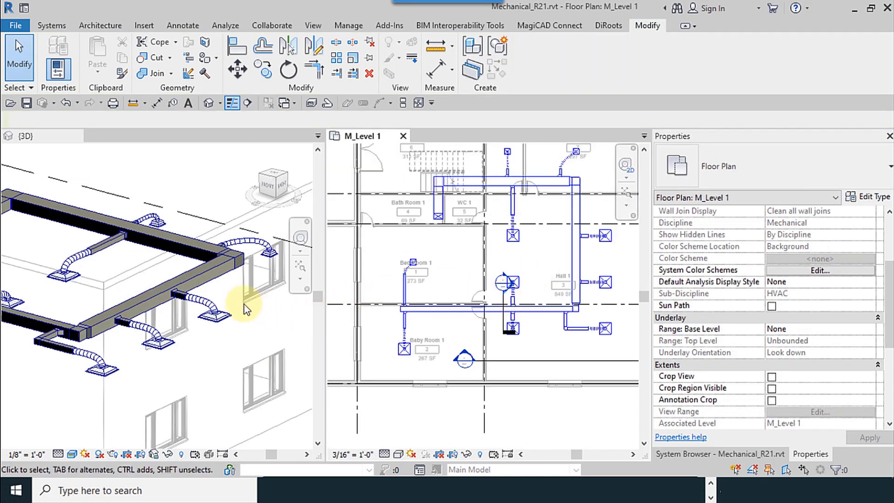
{"action": "scroll", "coordinate": [224, 321], "scroll_direction": "down", "scroll_amount": 5}
{"action": "scroll", "coordinate": [223, 233], "scroll_direction": "up", "scroll_amount": 4}
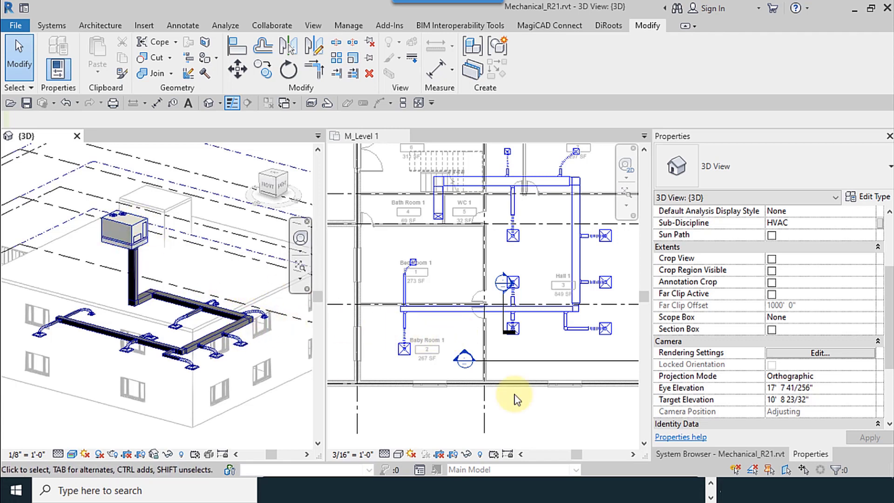
{"action": "scroll", "coordinate": [461, 361], "scroll_direction": "down", "scroll_amount": 2}
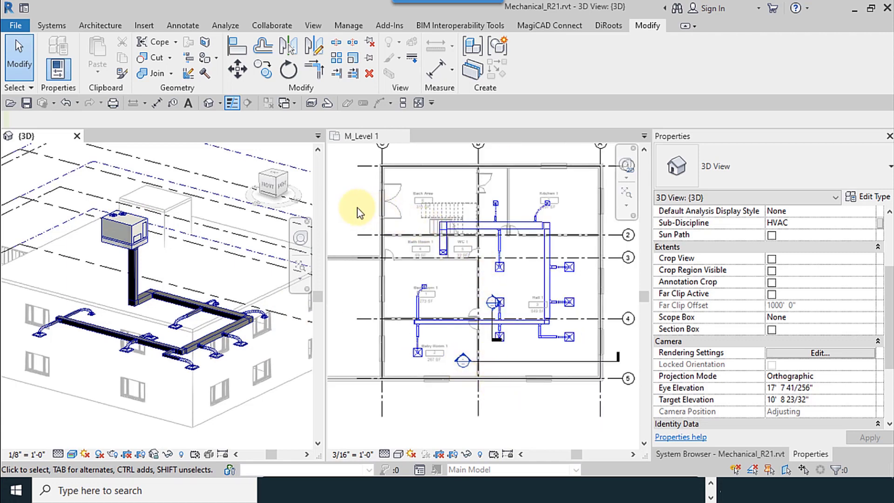
{"action": "left_click", "coordinate": [473, 233]}
{"action": "left_click", "coordinate": [471, 255]}
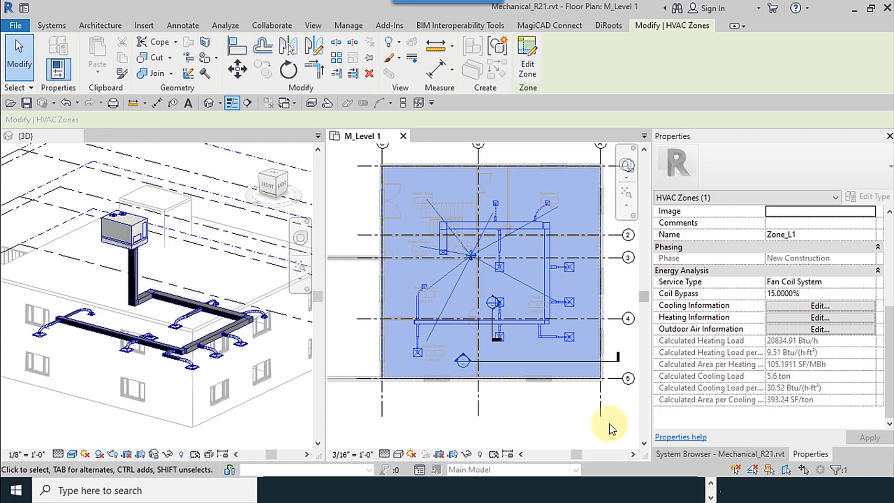
Change the Carrier rooftop unit from 8.5 ton to the 6 ton 48TC**07 type, then deselect it
{"action": "left_click", "coordinate": [591, 426]}
{"action": "left_click", "coordinate": [112, 205]}
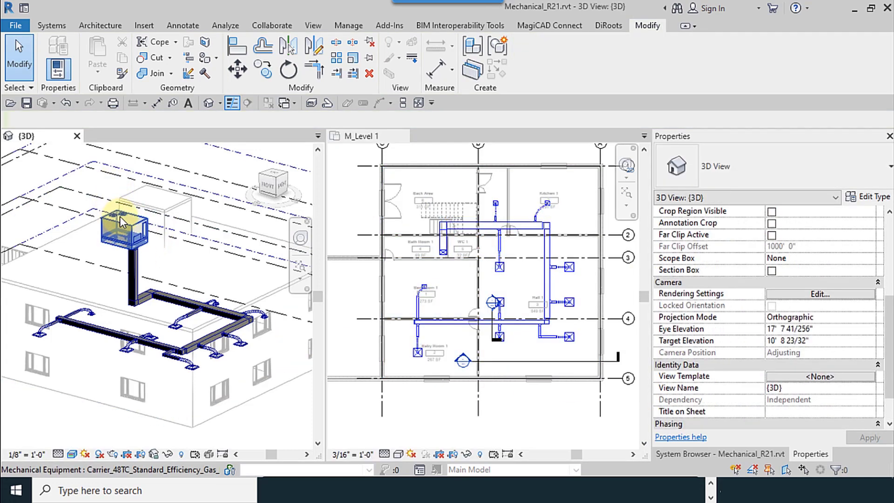
{"action": "left_click", "coordinate": [111, 205]}
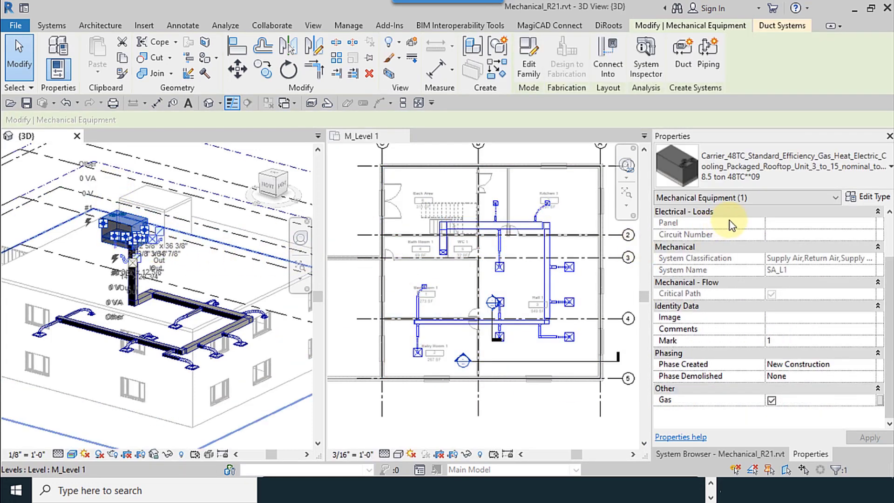
{"action": "left_click", "coordinate": [783, 189]}
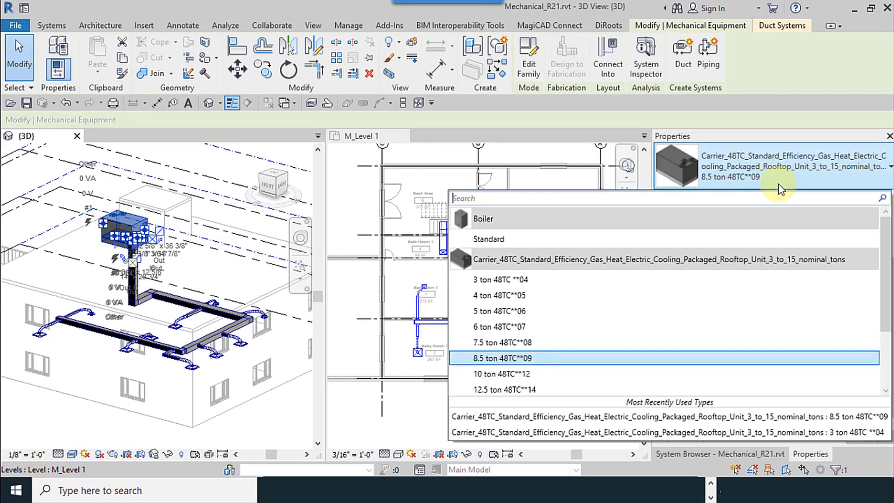
{"action": "left_click", "coordinate": [451, 395]}
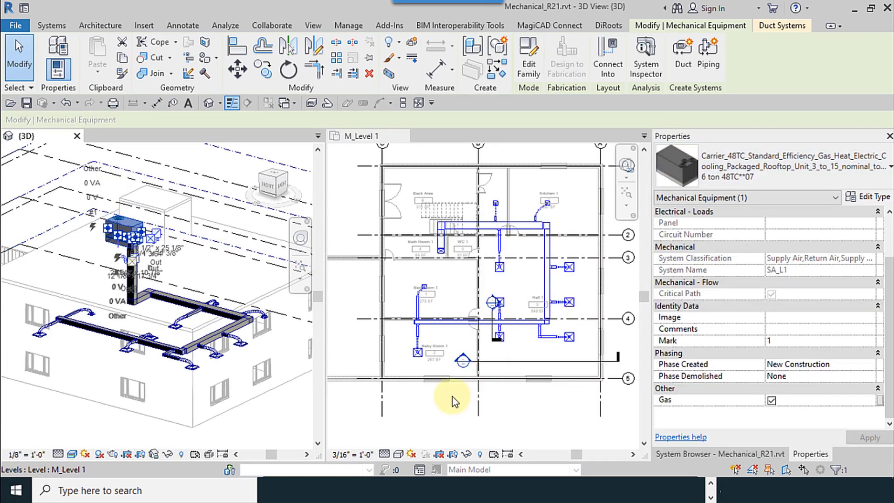
{"action": "left_click", "coordinate": [393, 398]}
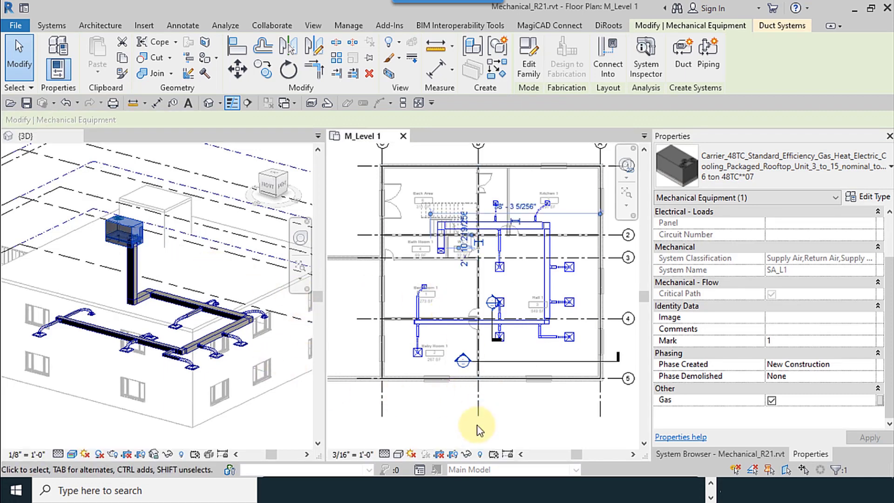
{"action": "key", "text": "Escape"}
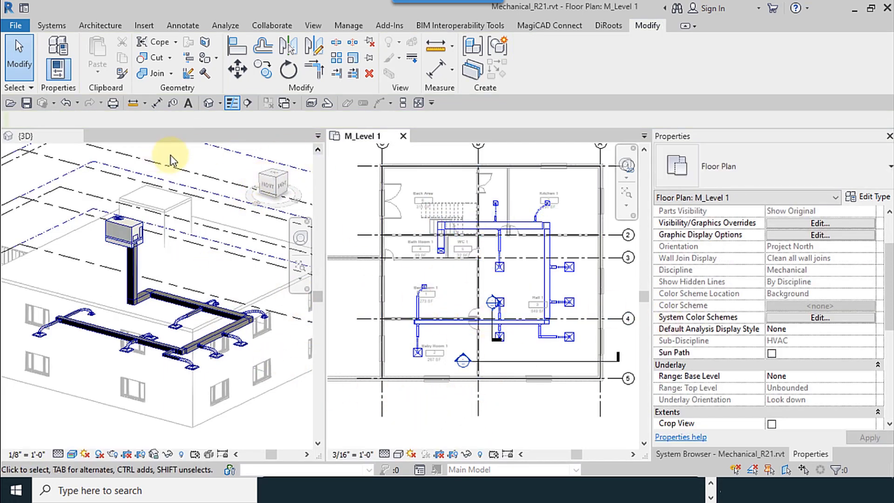
Show the Project Browser from the right-click Browsers menu and widen its panel
{"action": "right_click", "coordinate": [557, 387]}
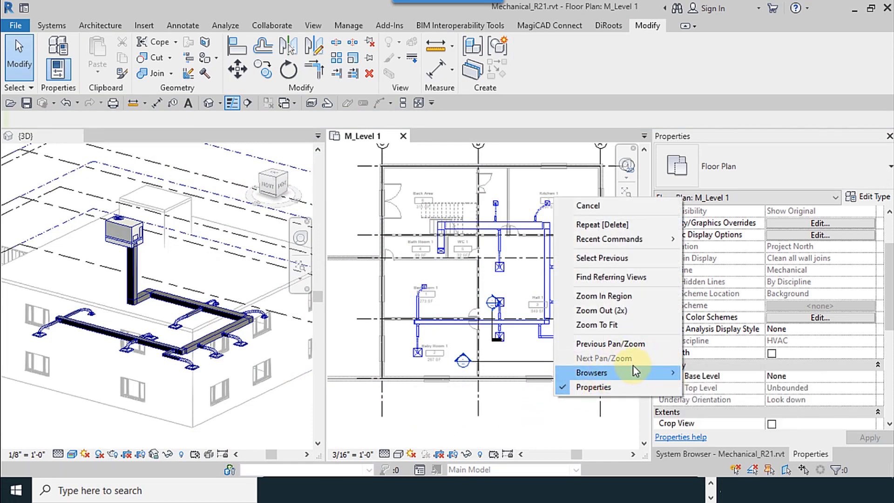
{"action": "mouse_move", "coordinate": [635, 369]}
{"action": "left_click", "coordinate": [724, 372]}
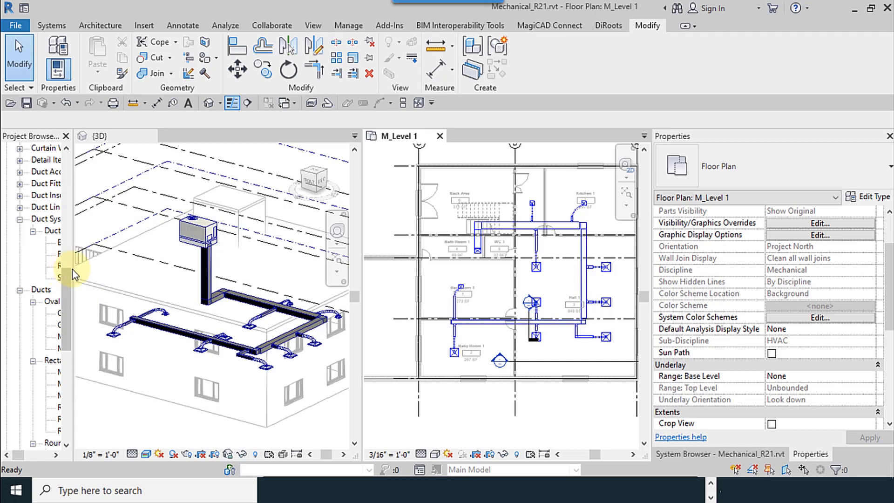
{"action": "left_click_drag", "start_coordinate": [73, 268], "coordinate": [210, 144]}
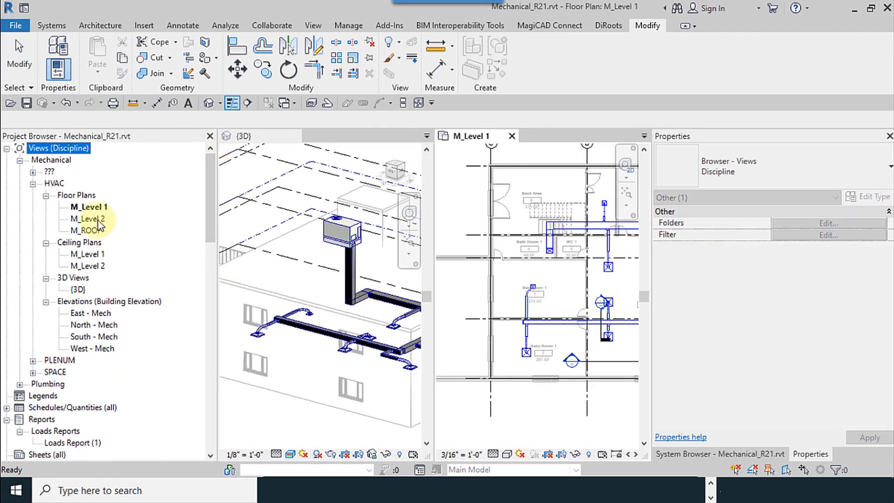
Open the M_Level 2 floor plan from the Project Browser and narrow the panel
{"action": "left_click", "coordinate": [98, 219]}
{"action": "double_click", "coordinate": [99, 222]}
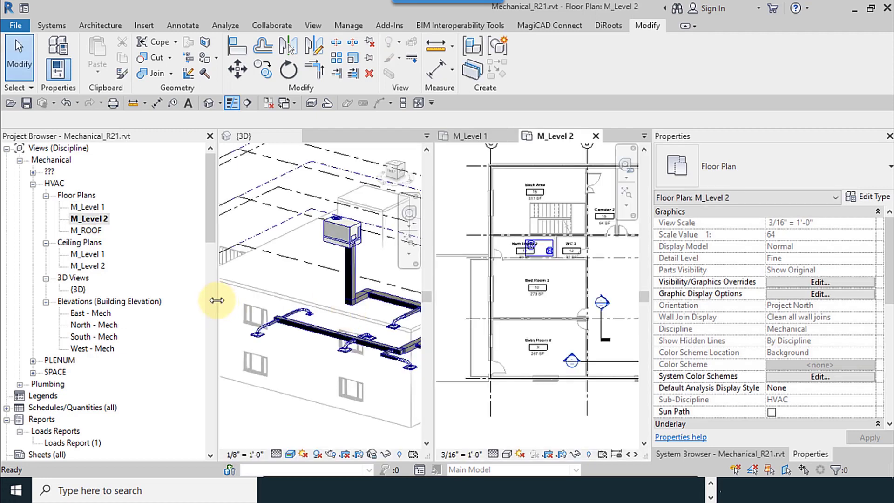
{"action": "left_click_drag", "start_coordinate": [217, 301], "coordinate": [136, 294]}
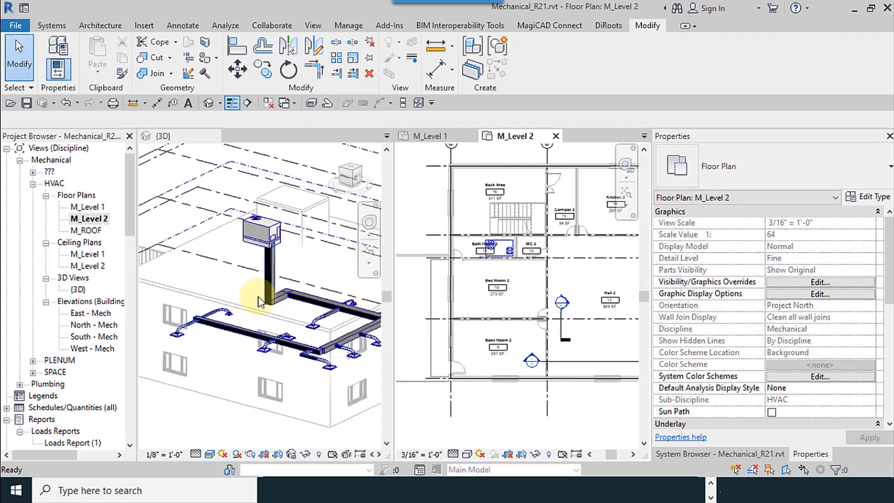
{"action": "left_click", "coordinate": [520, 262]}
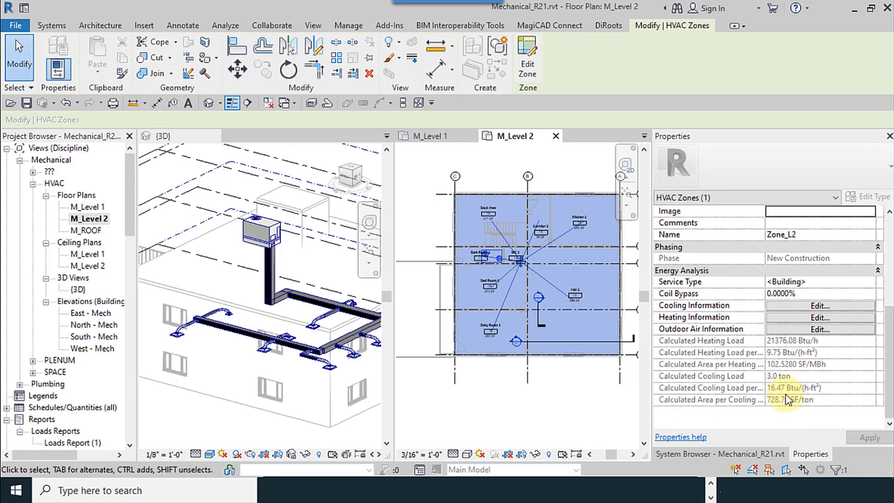
{"action": "left_click", "coordinate": [512, 391]}
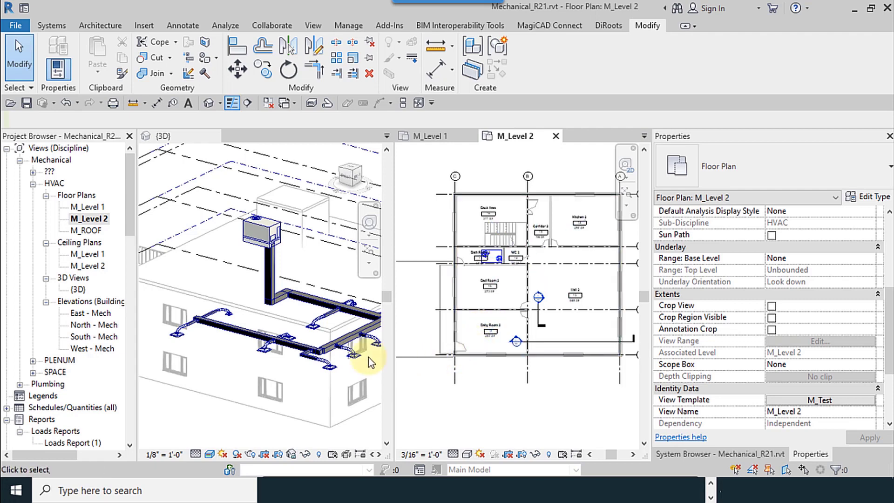
{"action": "scroll", "coordinate": [548, 255], "scroll_direction": "up", "scroll_amount": 2}
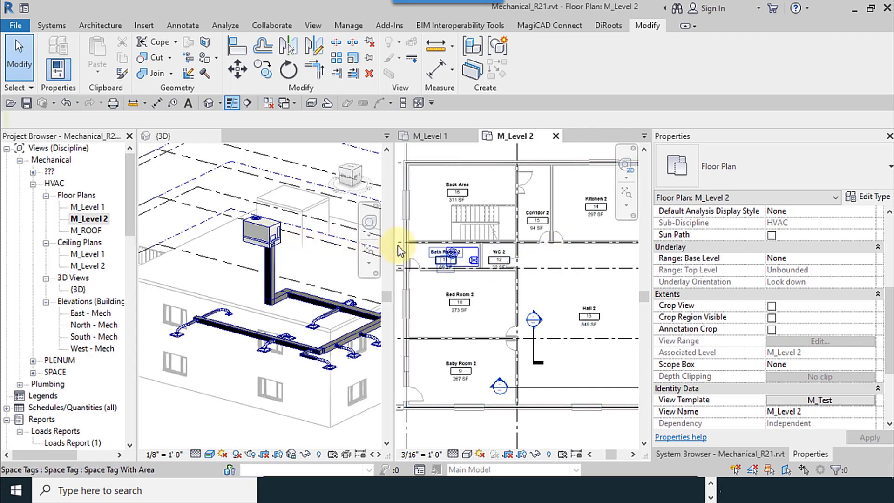
{"action": "scroll", "coordinate": [478, 239], "scroll_direction": "up", "scroll_amount": 2}
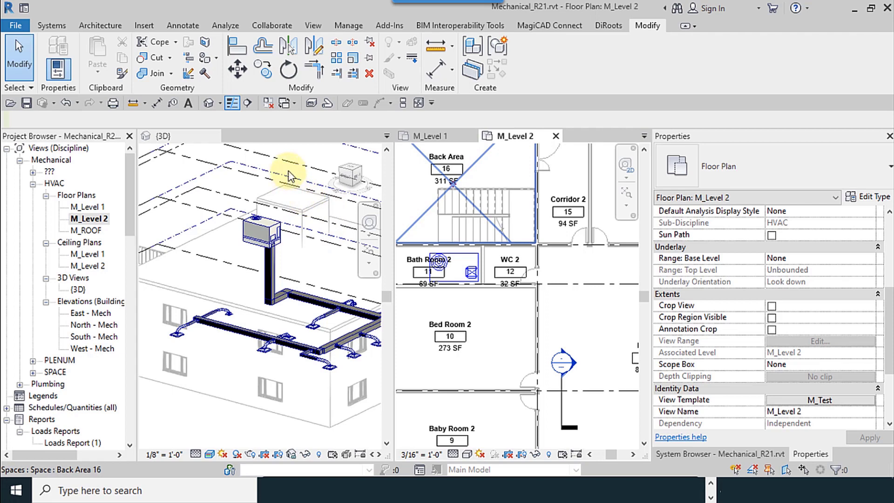
{"action": "scroll", "coordinate": [310, 196], "scroll_direction": "up", "scroll_amount": 4}
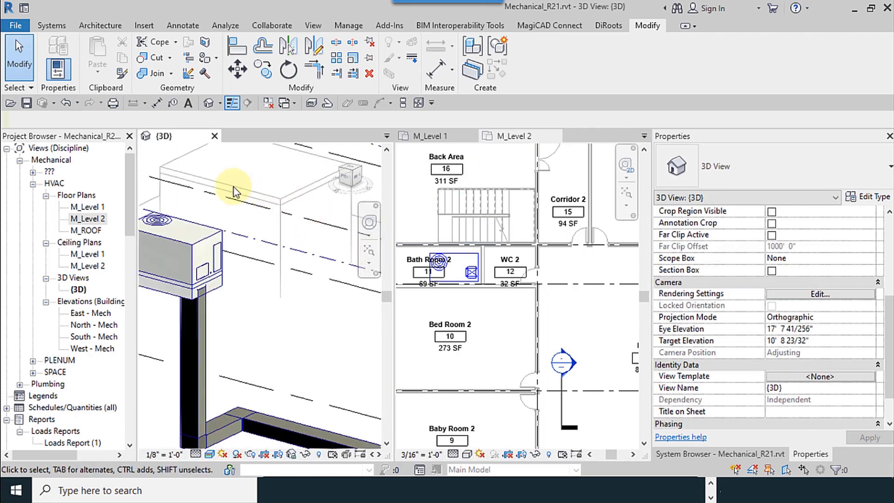
{"action": "scroll", "coordinate": [230, 198], "scroll_direction": "down", "scroll_amount": 4}
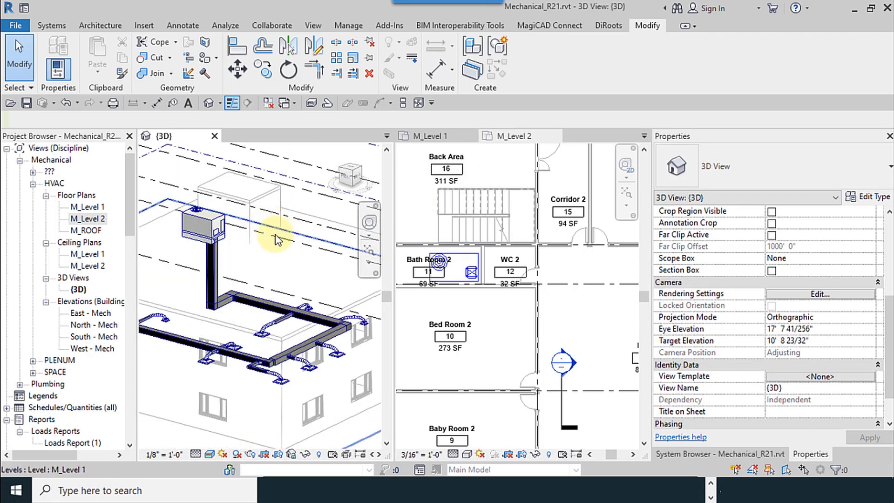